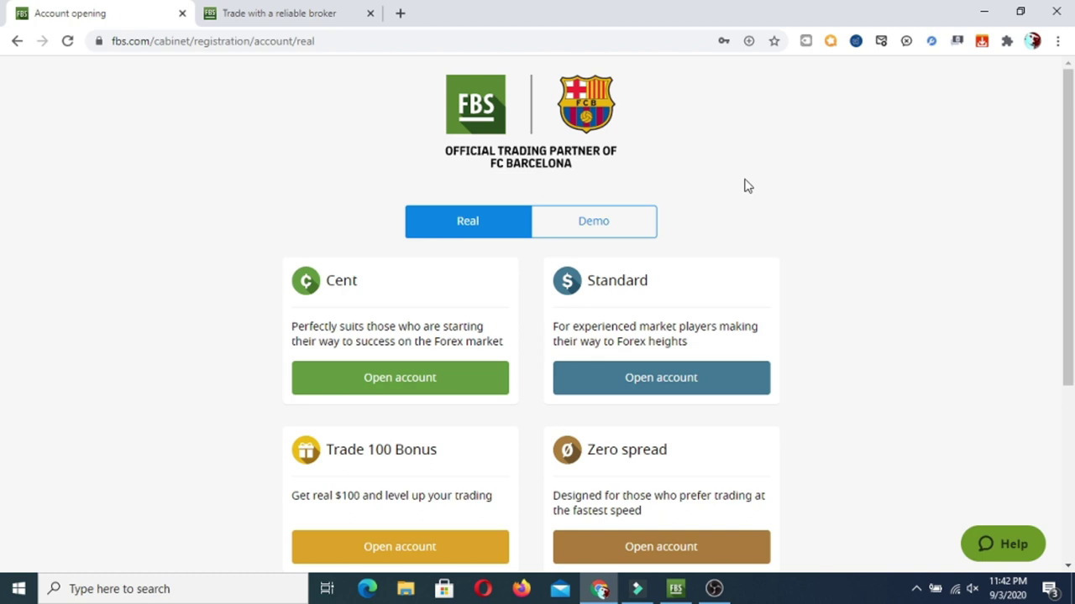
Show the demo account types and choose to open a Demo ECN account
click(593, 221)
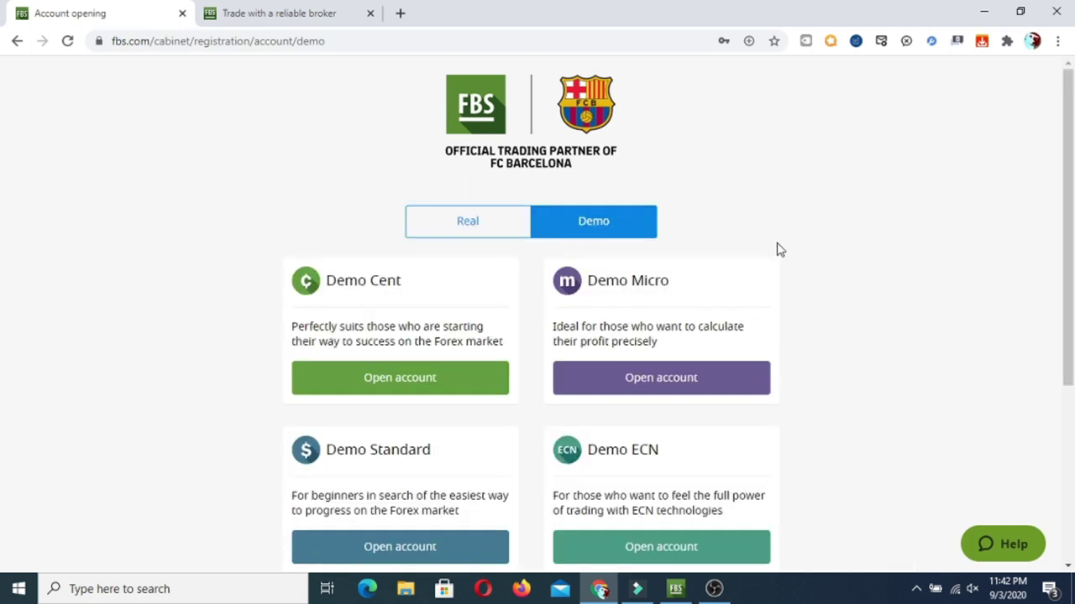
scroll(777, 247, down, 2)
scroll(776, 261, up, 1)
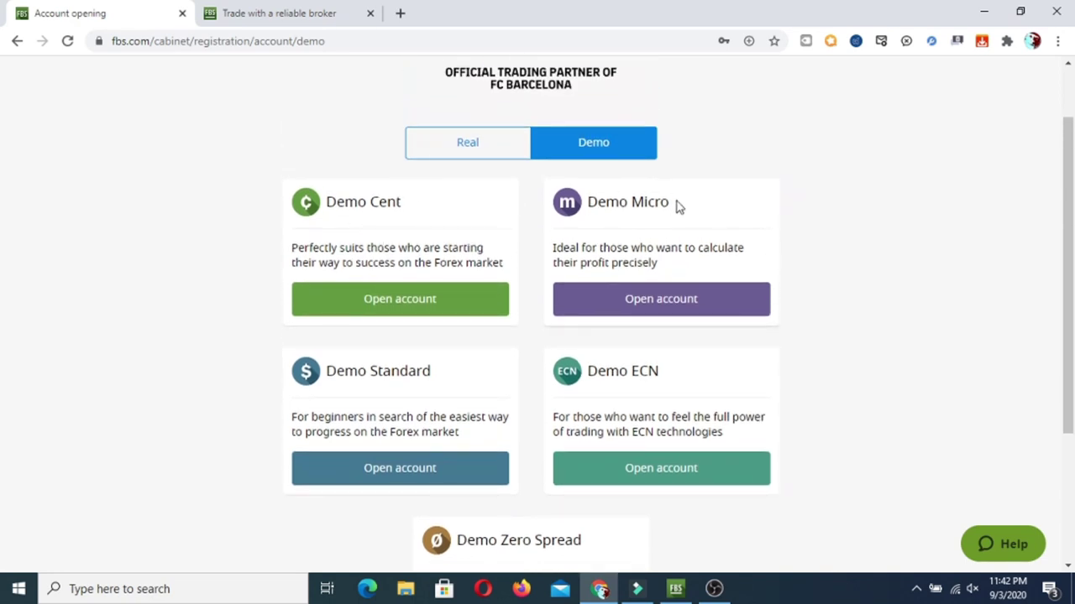
scroll(679, 207, down, 1)
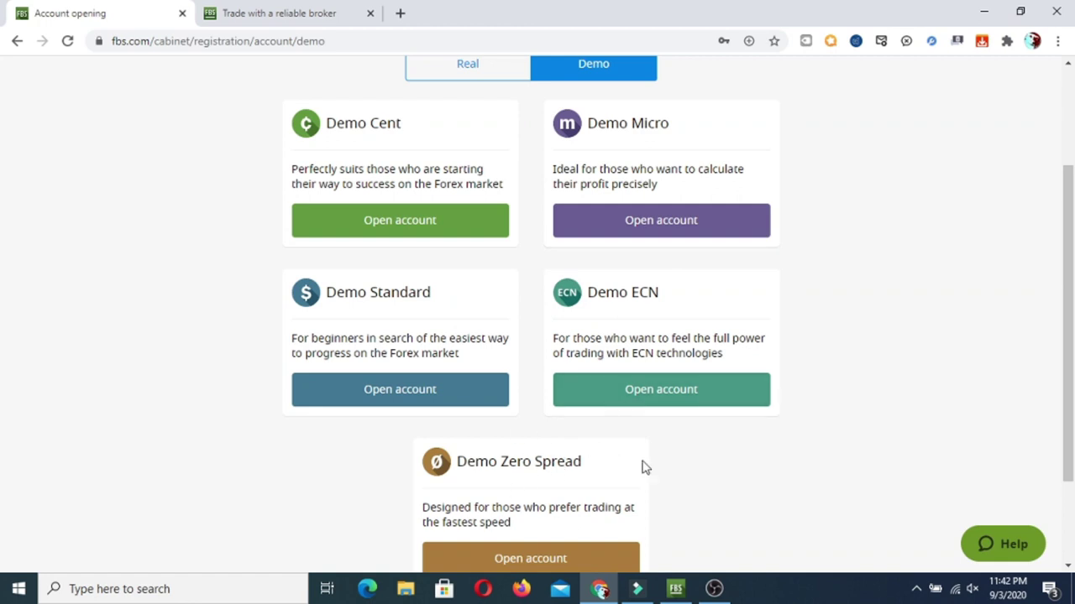
scroll(647, 467, down, 1)
scroll(659, 466, up, 1)
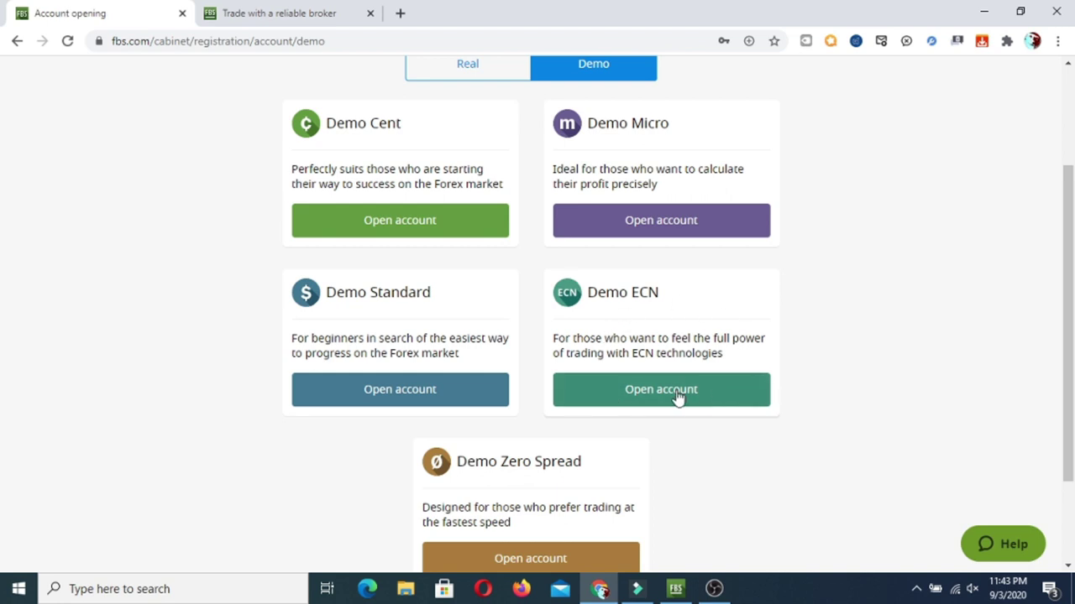
click(619, 401)
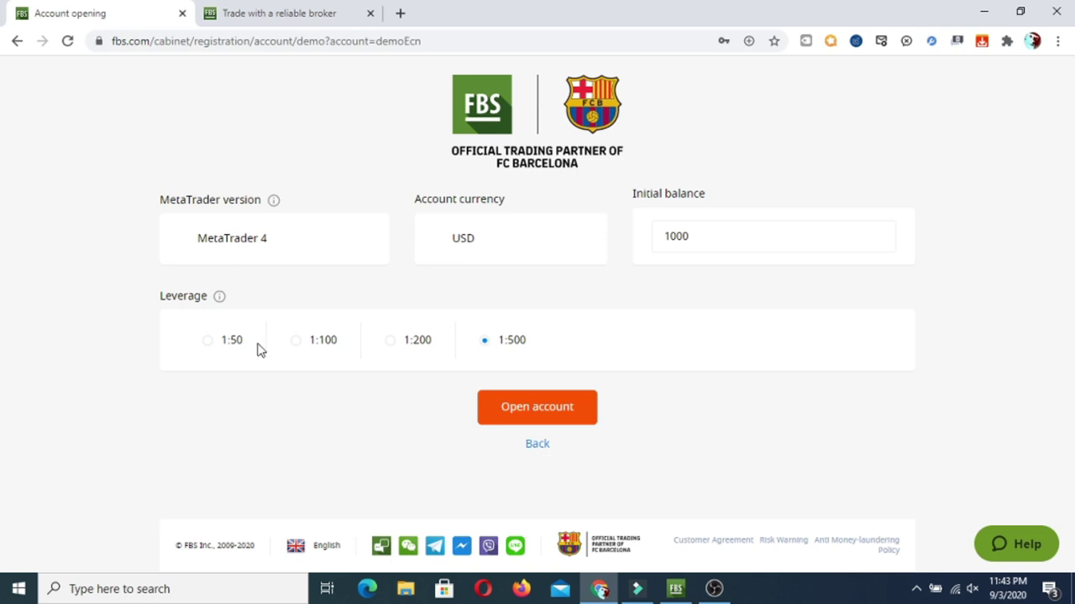
Open the MetaTrader 4 demo account in USD with a 1000 initial balance and 1:500 leverage, and review its registration information
mouse_move(163, 302)
click(702, 240)
click(541, 407)
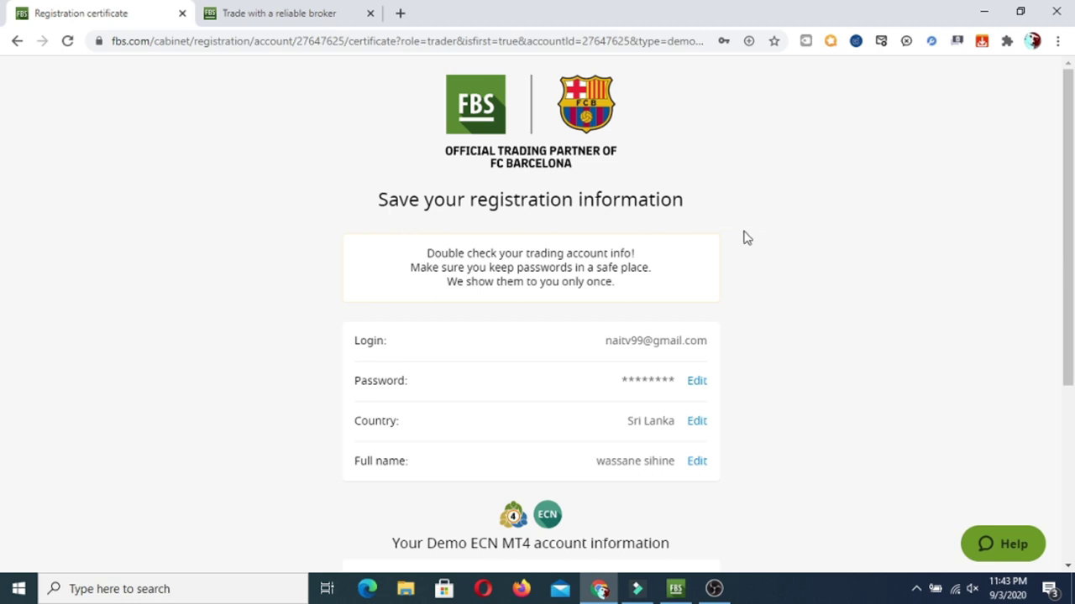
scroll(746, 239, down, 1)
scroll(777, 237, down, 1)
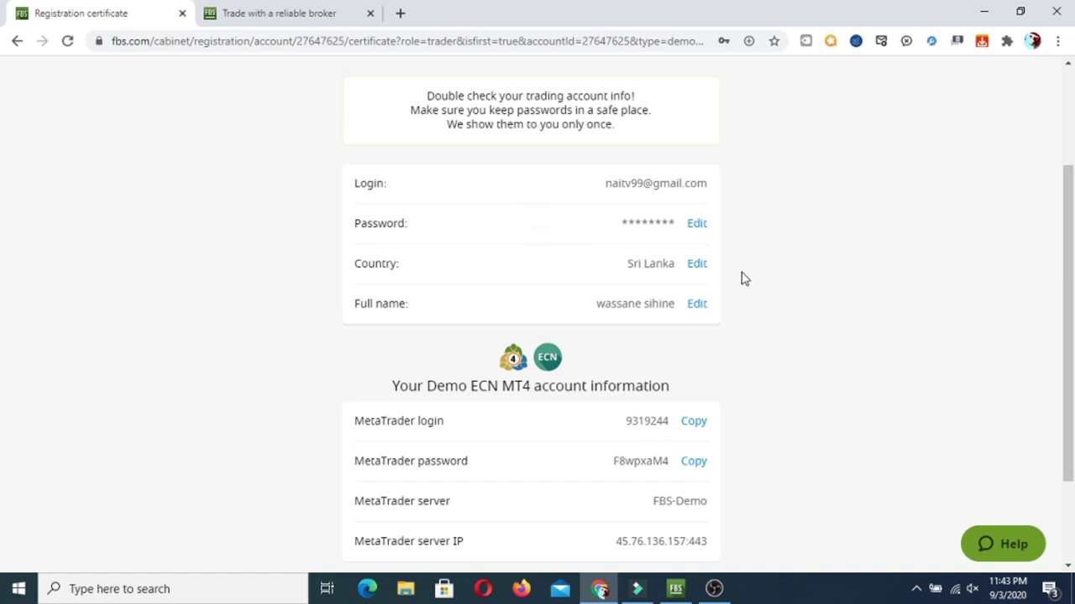
scroll(811, 297, down, 1)
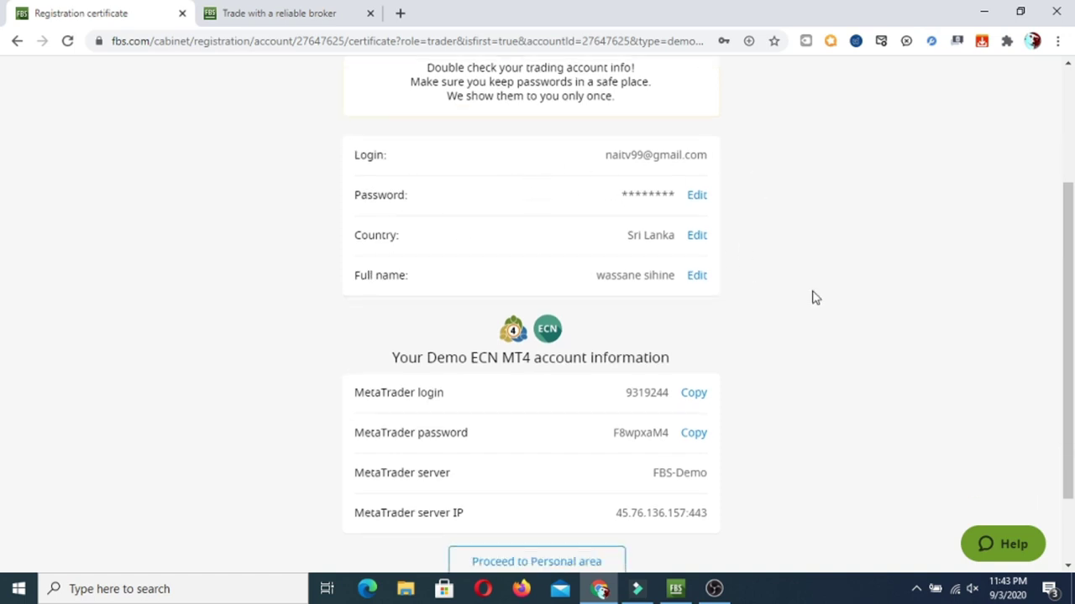
scroll(813, 263, down, 1)
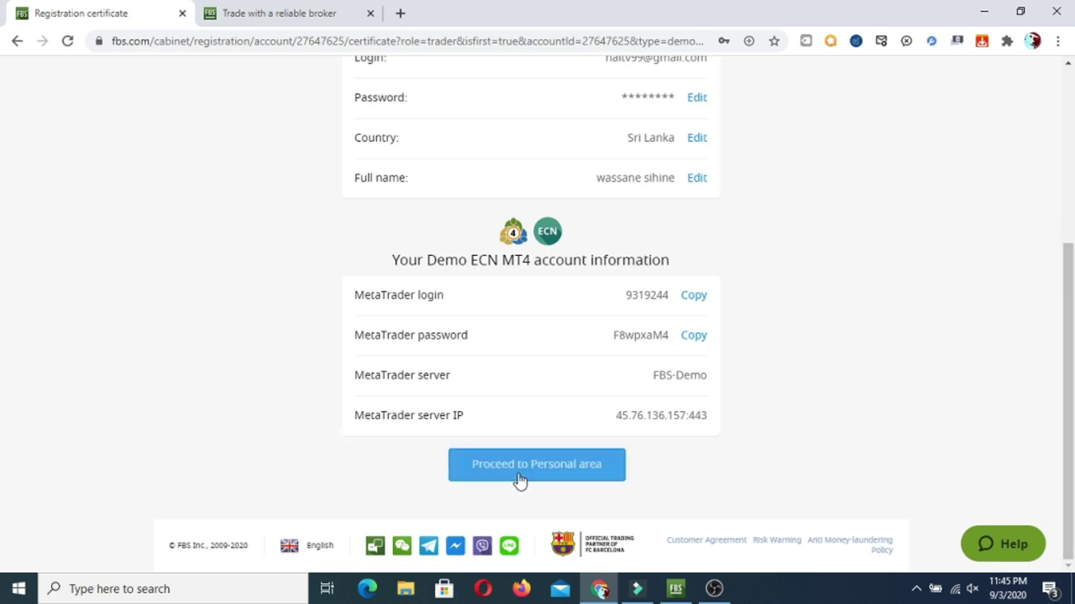
Close the broker landing page and search Google for "fbs mt4 download" in a new tab
click(303, 10)
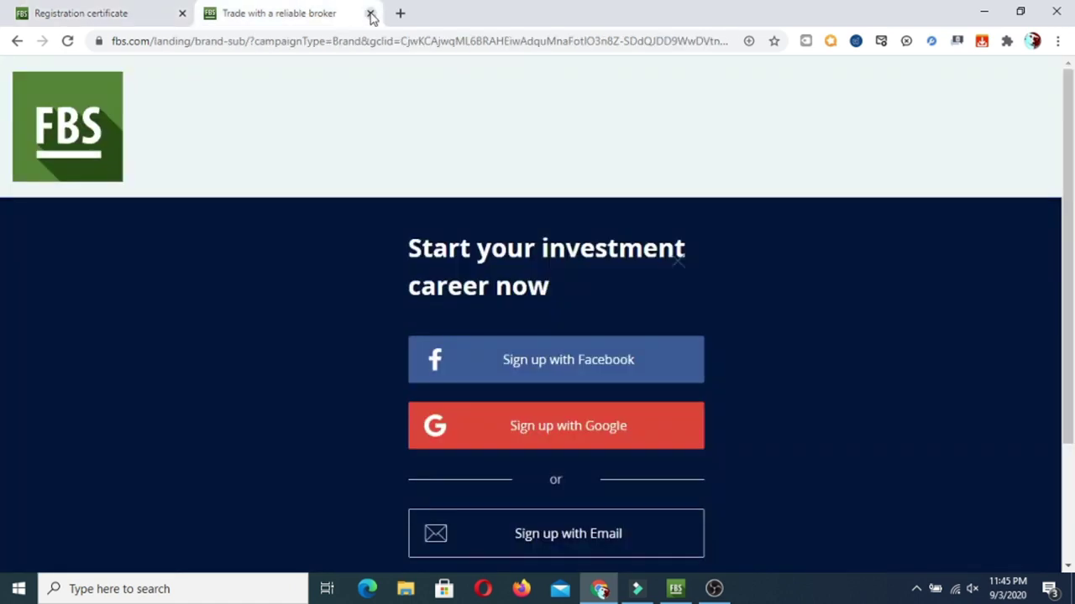
middle_click(259, 12)
click(210, 12)
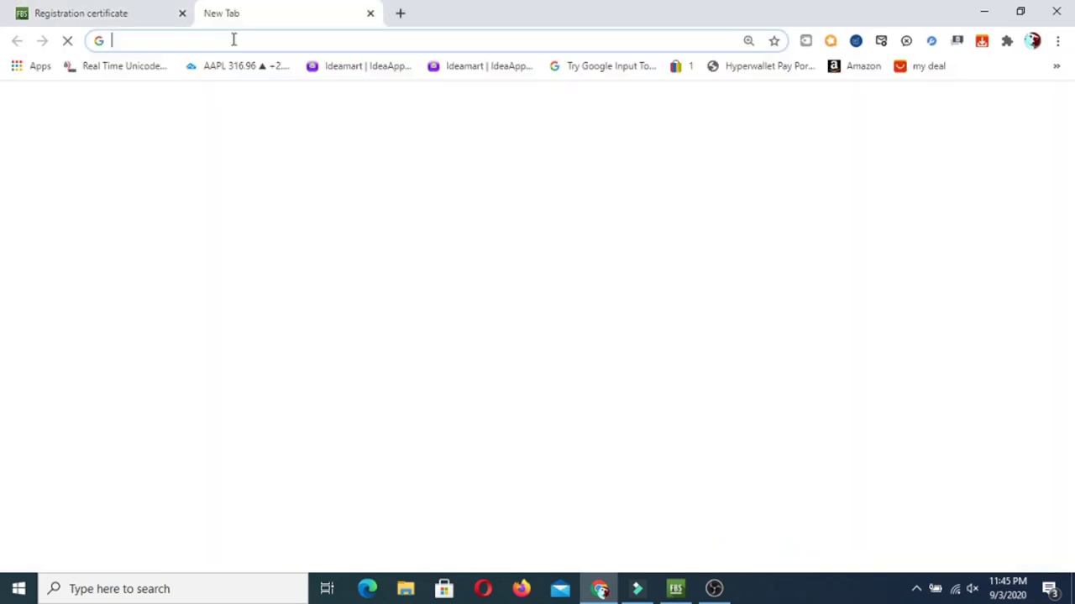
text(FBS )
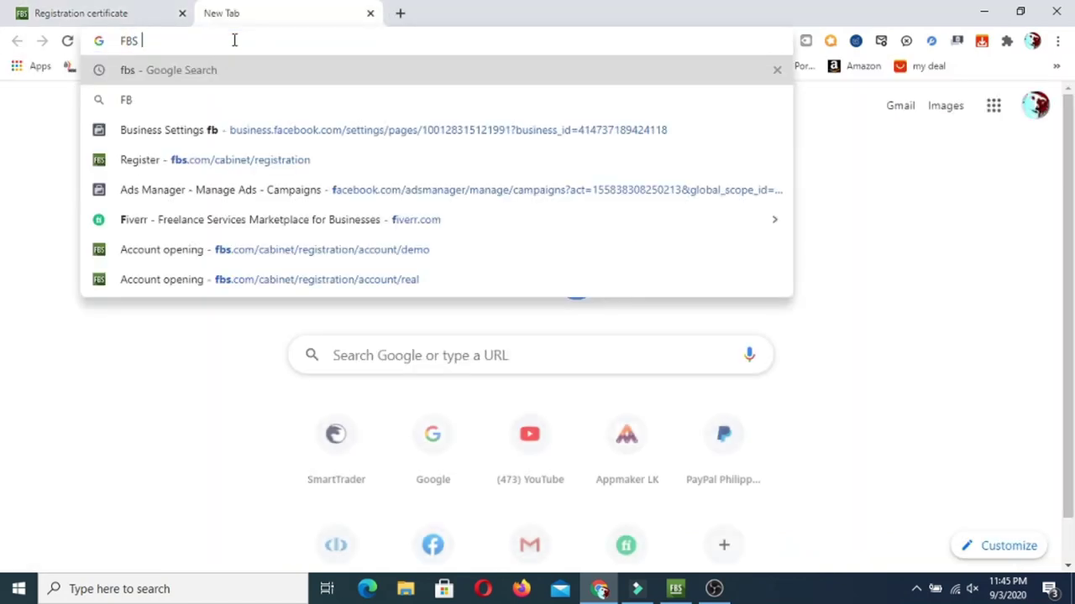
text(MT)
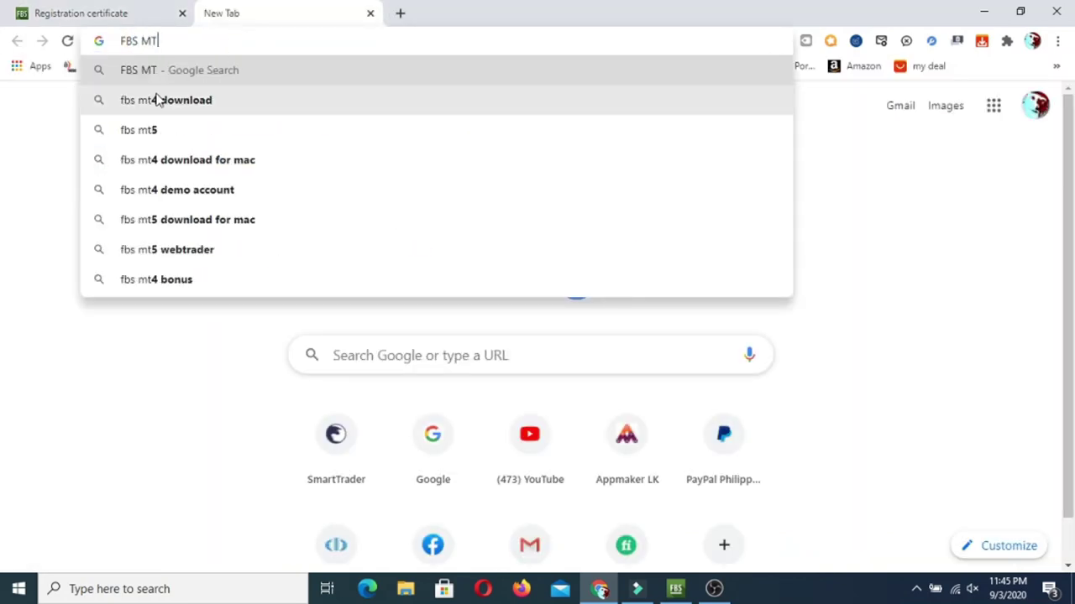
click(154, 100)
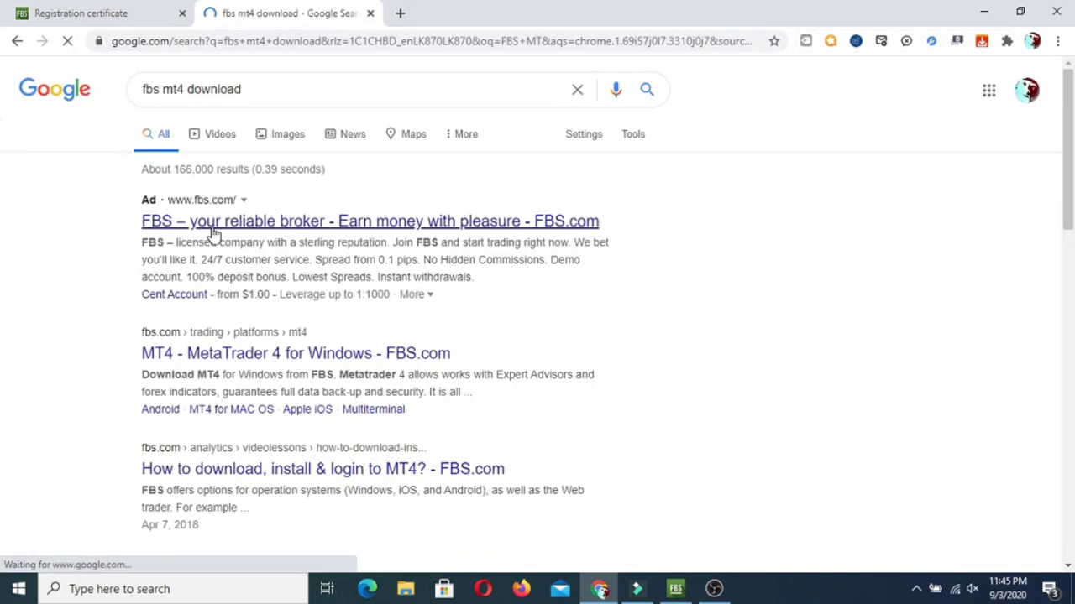
Open the FBS page for MetaTrader 4 for Windows and locate its download option
click(229, 357)
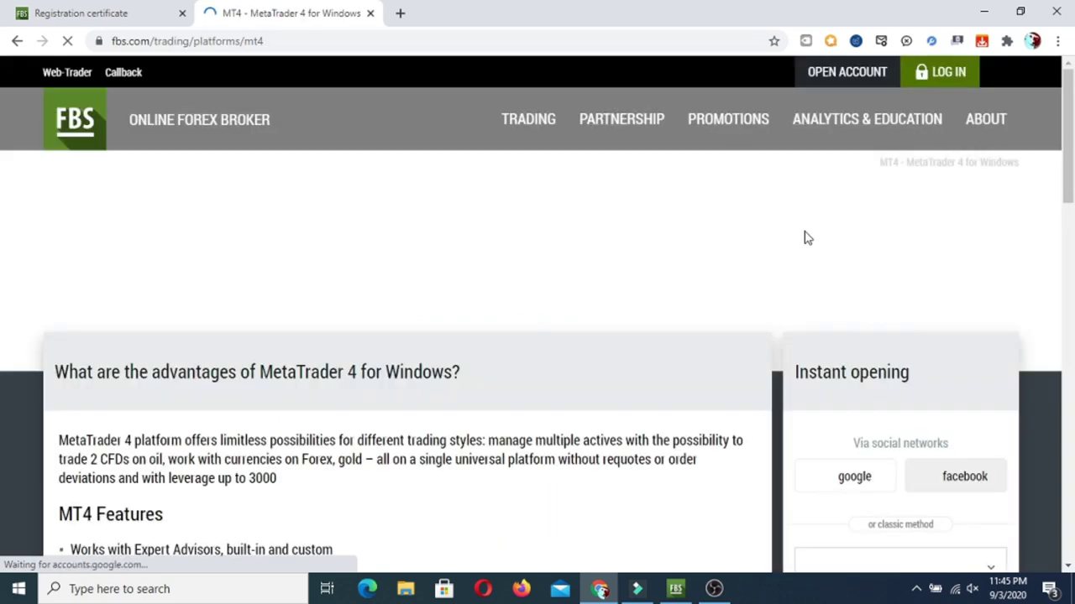
scroll(353, 370, down, 7)
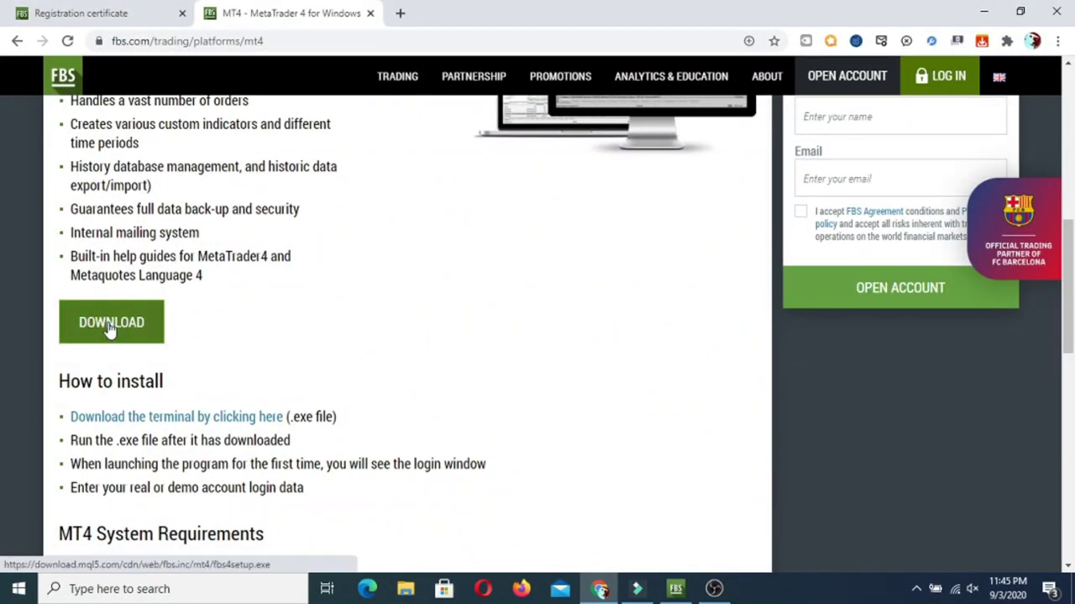
scroll(130, 330, up, 2)
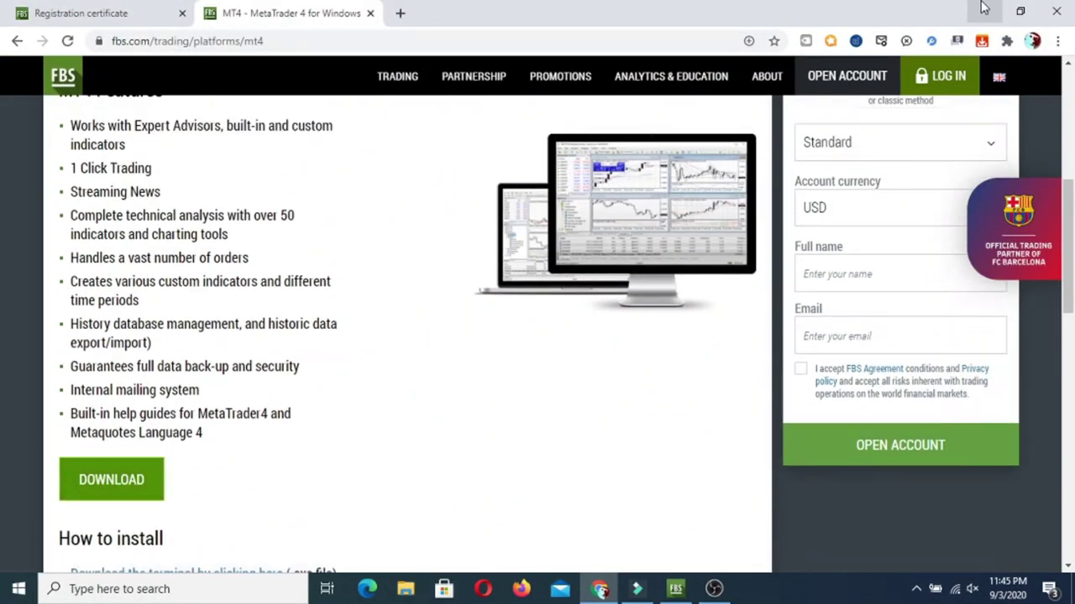
Switch to the FBS Trader 4 terminal, dismiss the alert and open the trade account login dialog
click(675, 588)
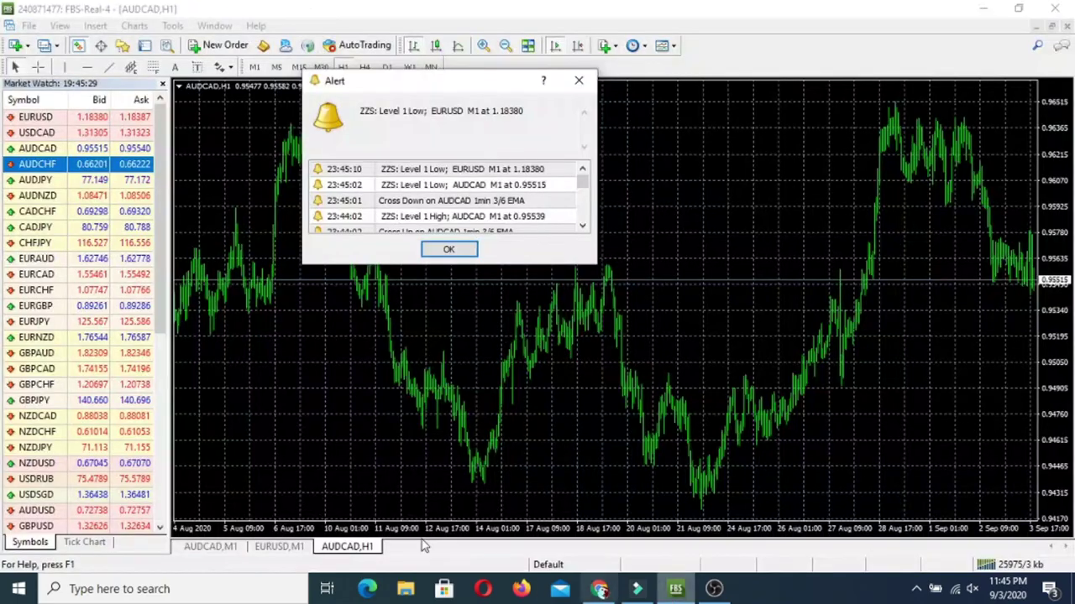
click(448, 250)
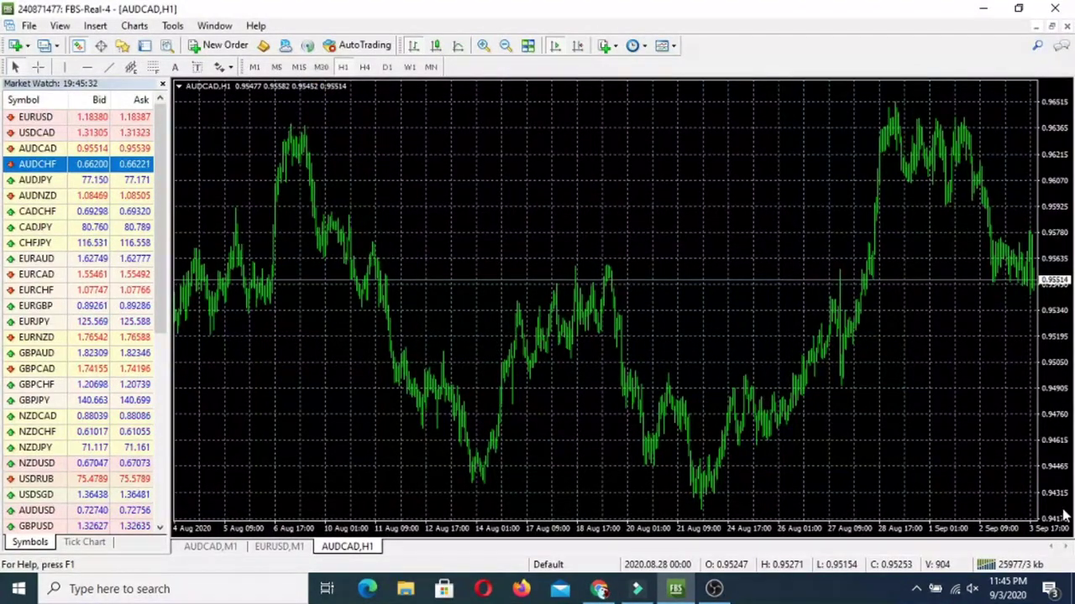
click(1005, 564)
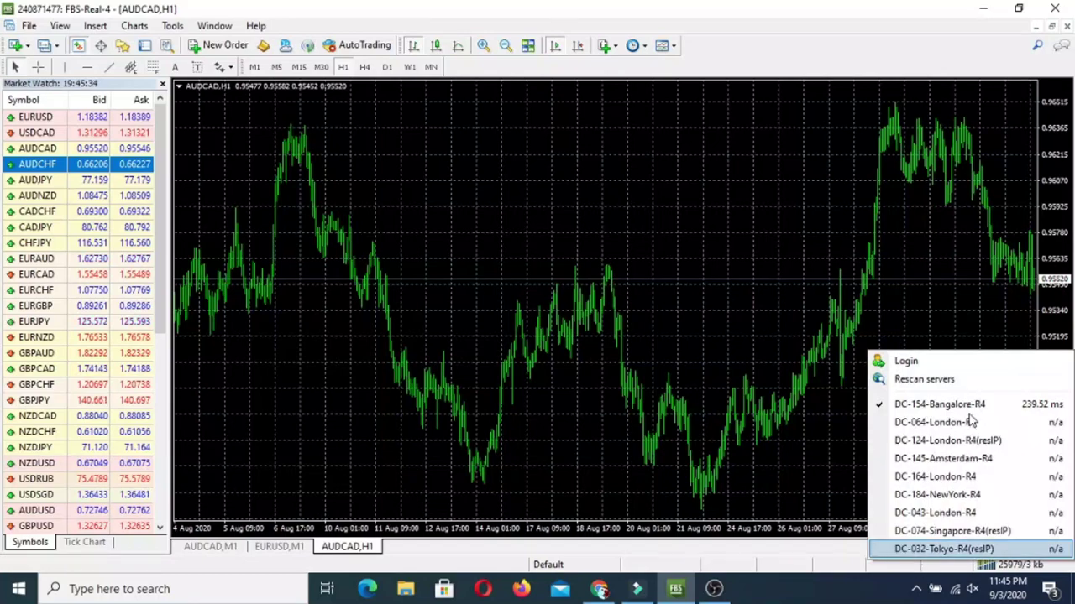
click(909, 363)
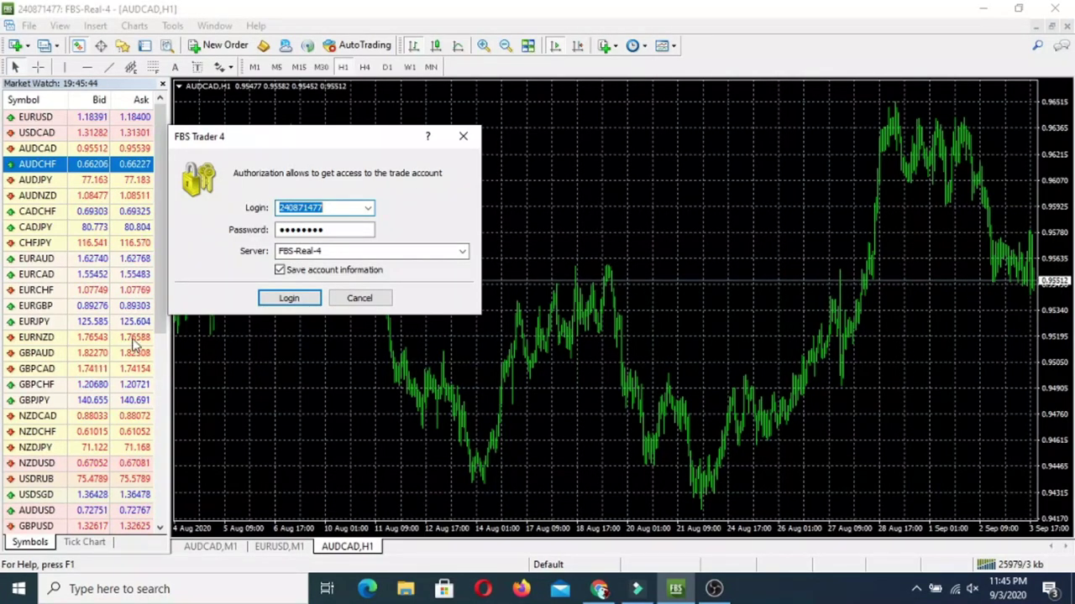
click(345, 208)
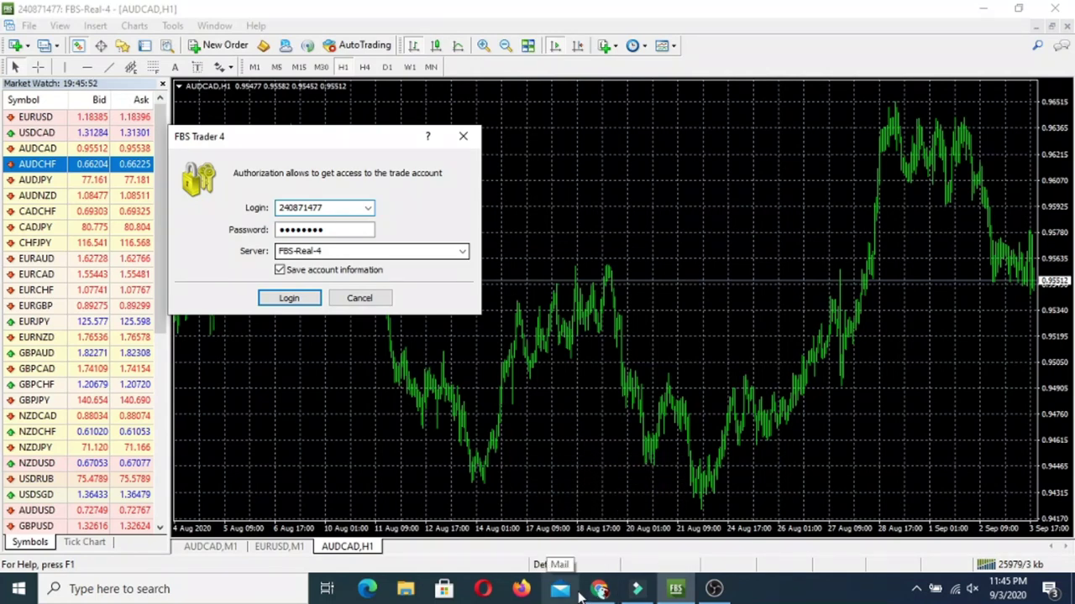
Copy the MetaTrader login from the registration certificate in Chrome and paste it as the login in FBS Trader 4
mouse_move(652, 598)
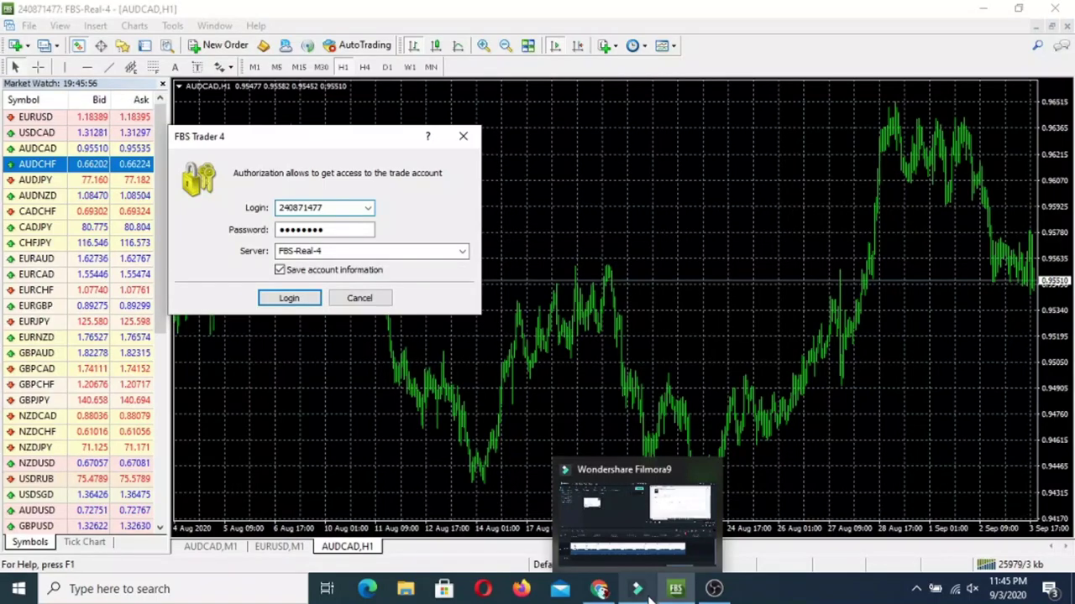
click(599, 588)
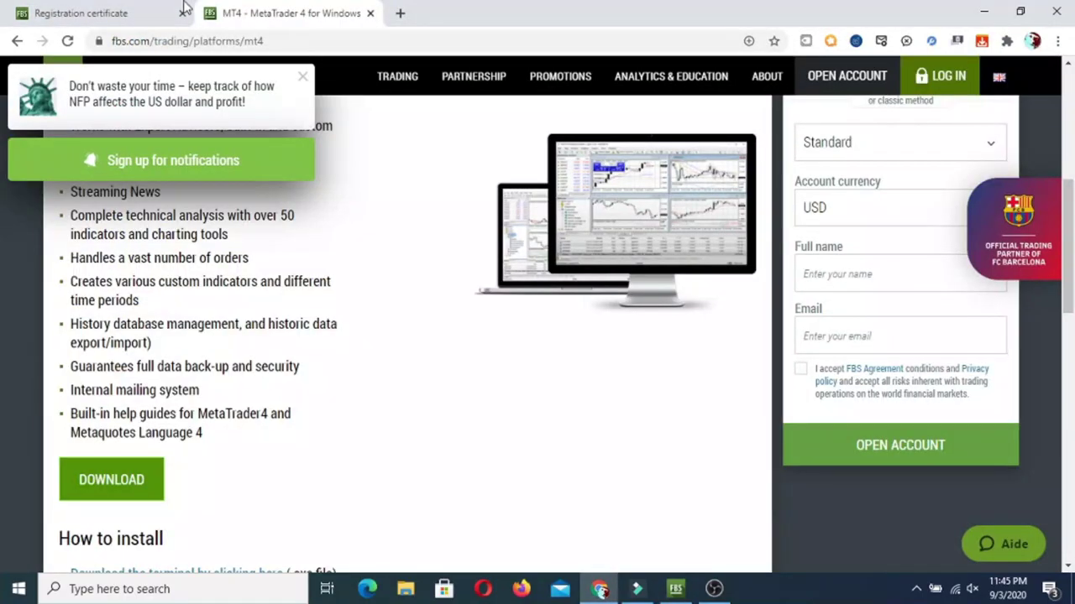
click(122, 11)
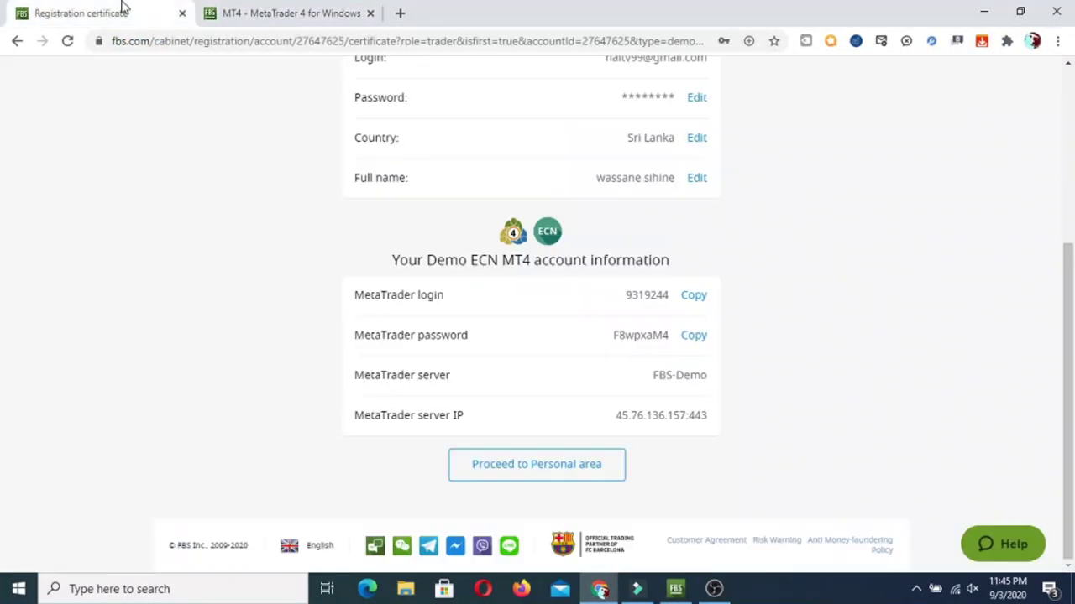
click(693, 298)
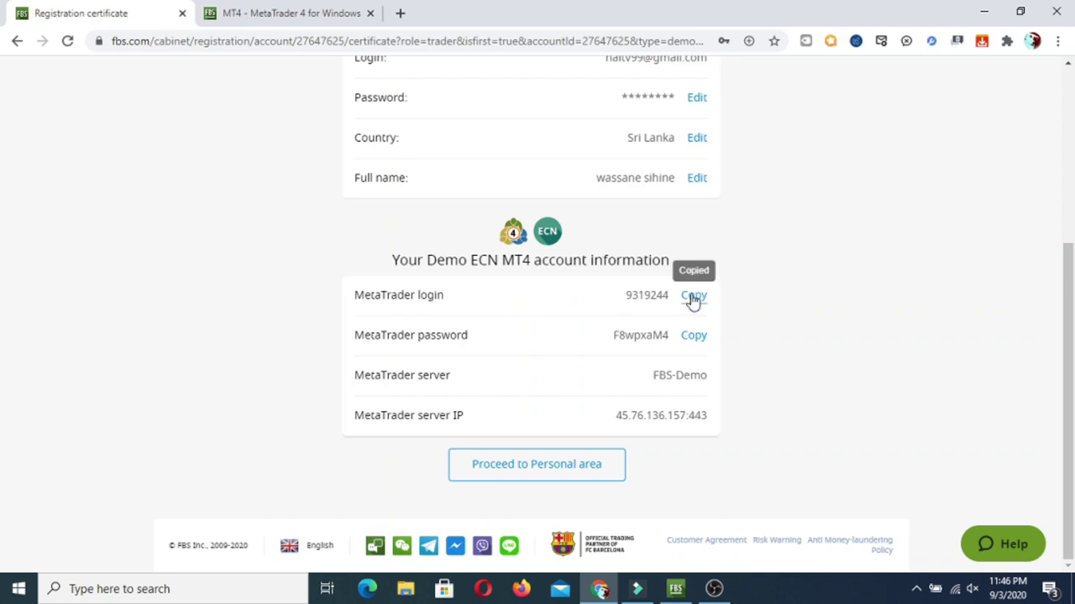
click(682, 590)
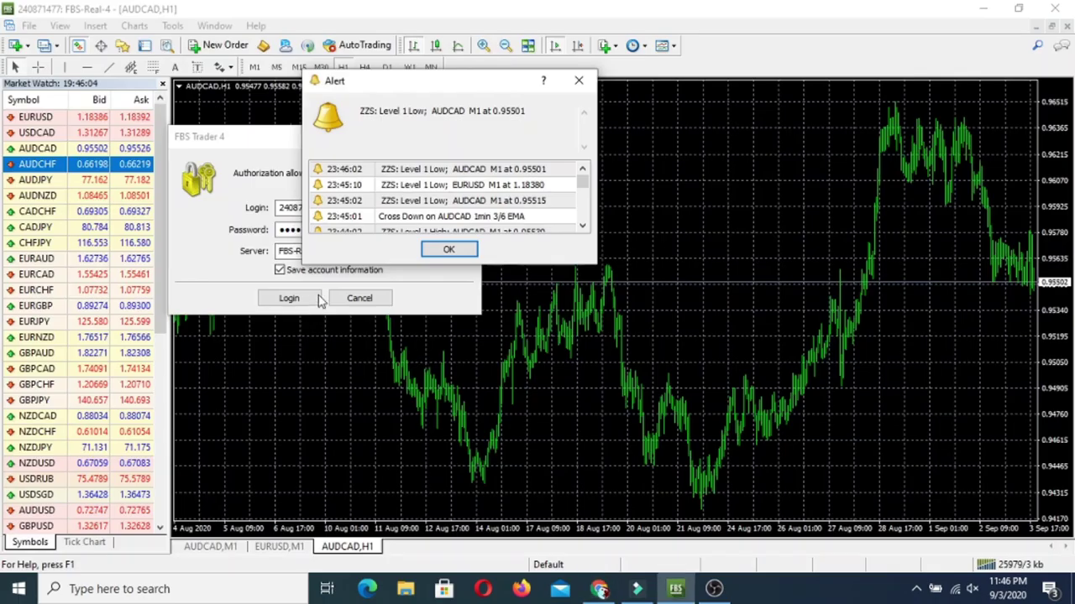
click(579, 81)
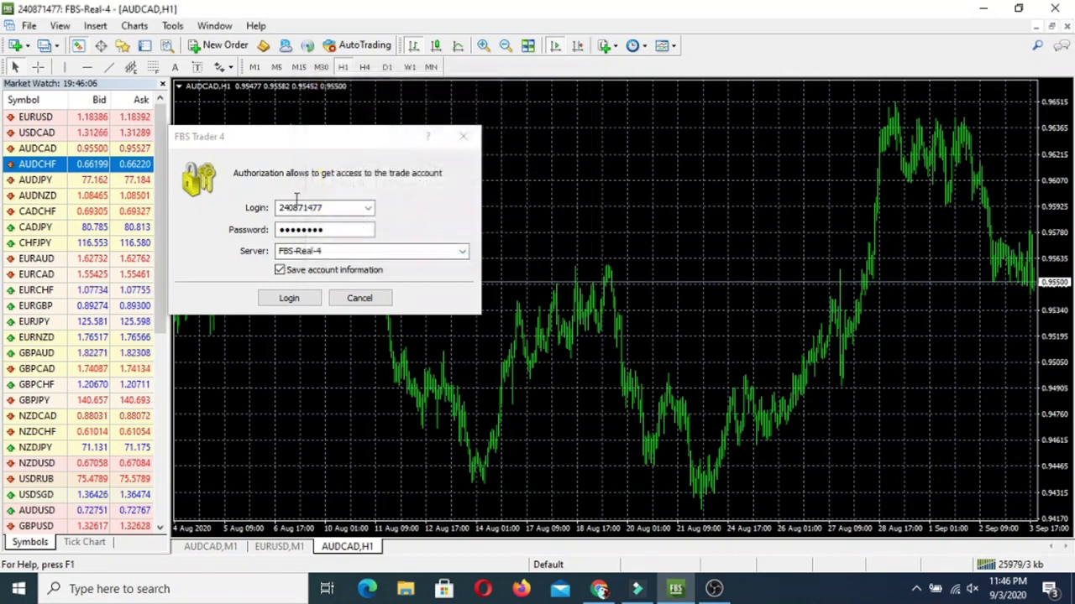
click(305, 205)
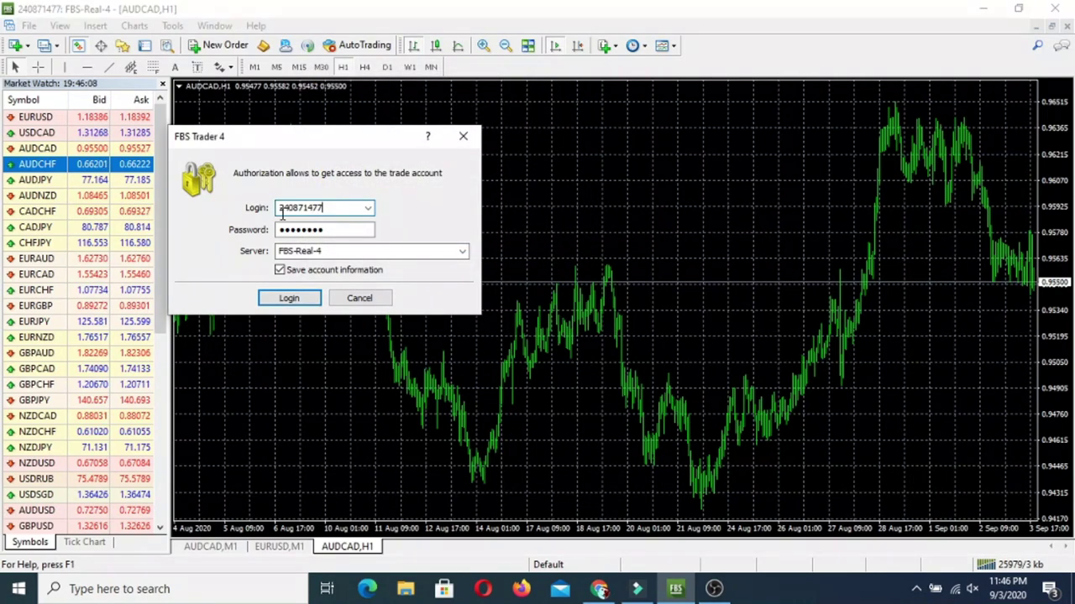
double_click(281, 210)
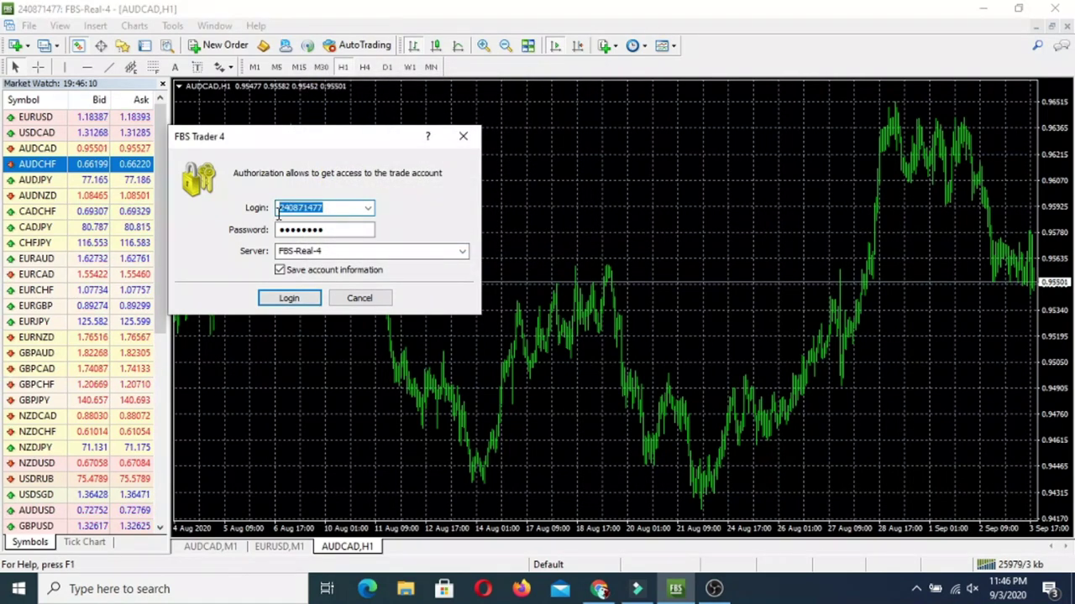
key(ctrl+v)
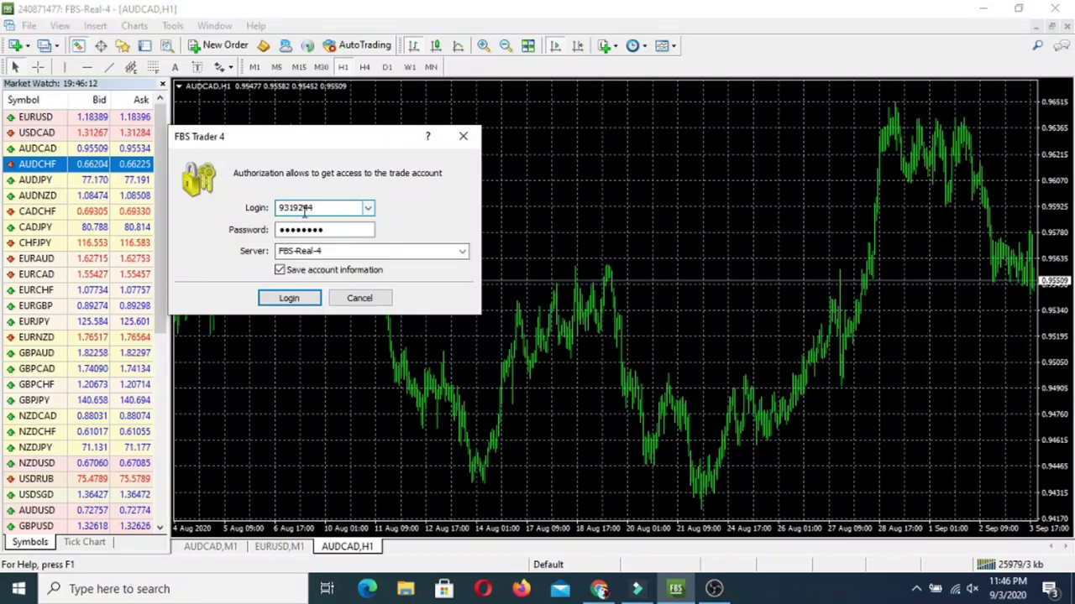
Copy the MetaTrader password from the registration certificate in Chrome and paste it as the account password in FBS Trader 4
click(598, 589)
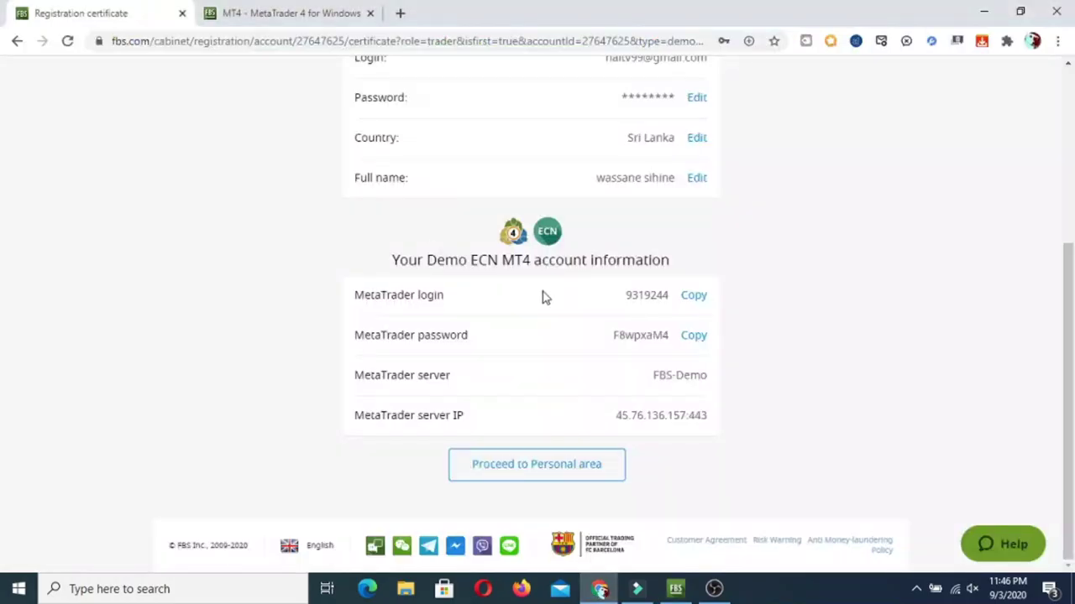
click(694, 337)
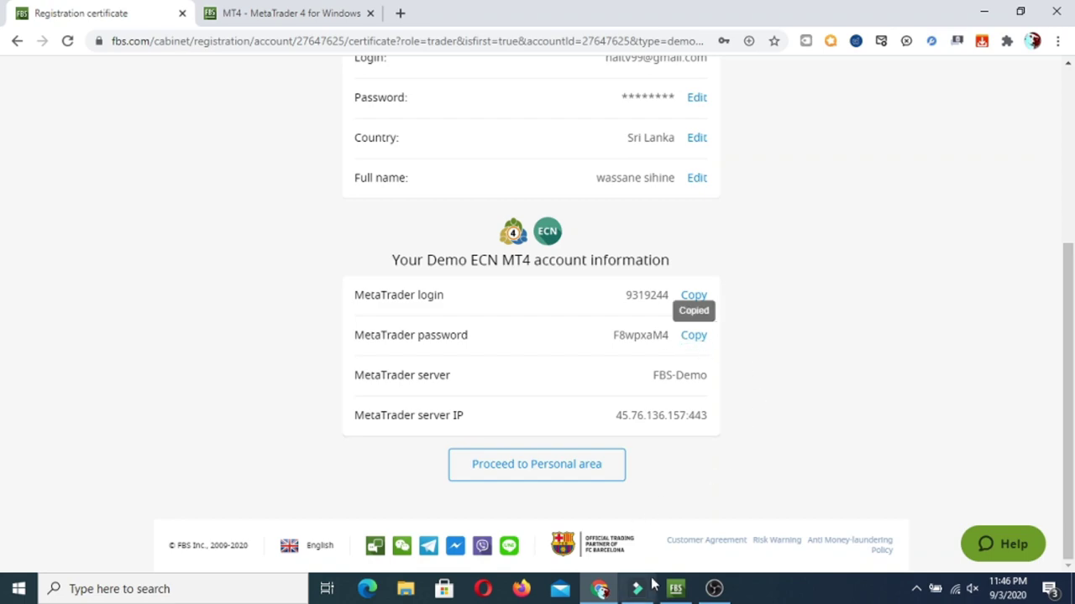
click(675, 588)
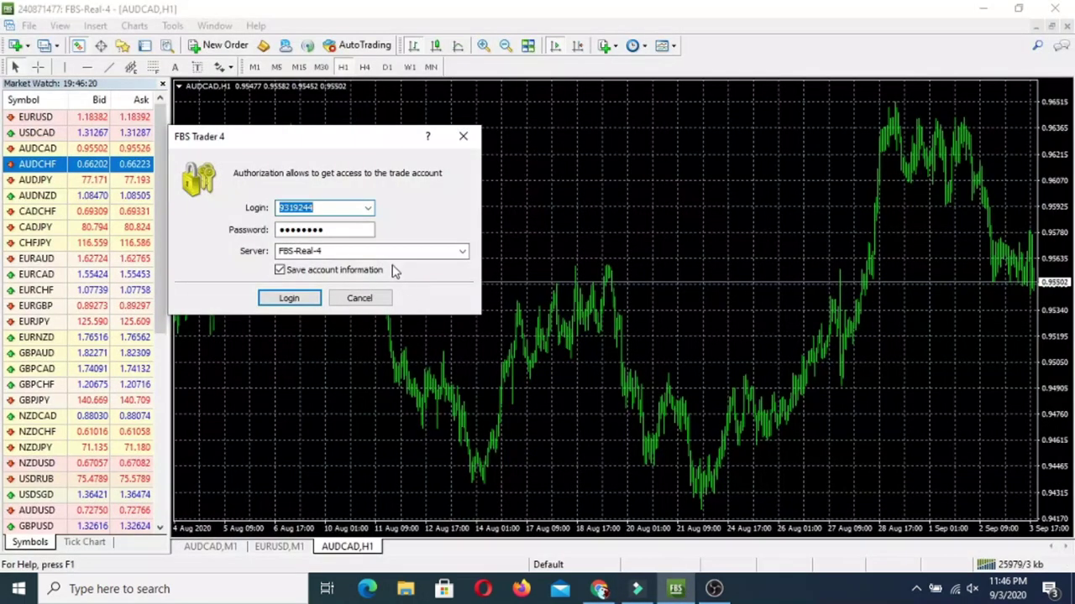
click(336, 232)
key(ctrl+a)
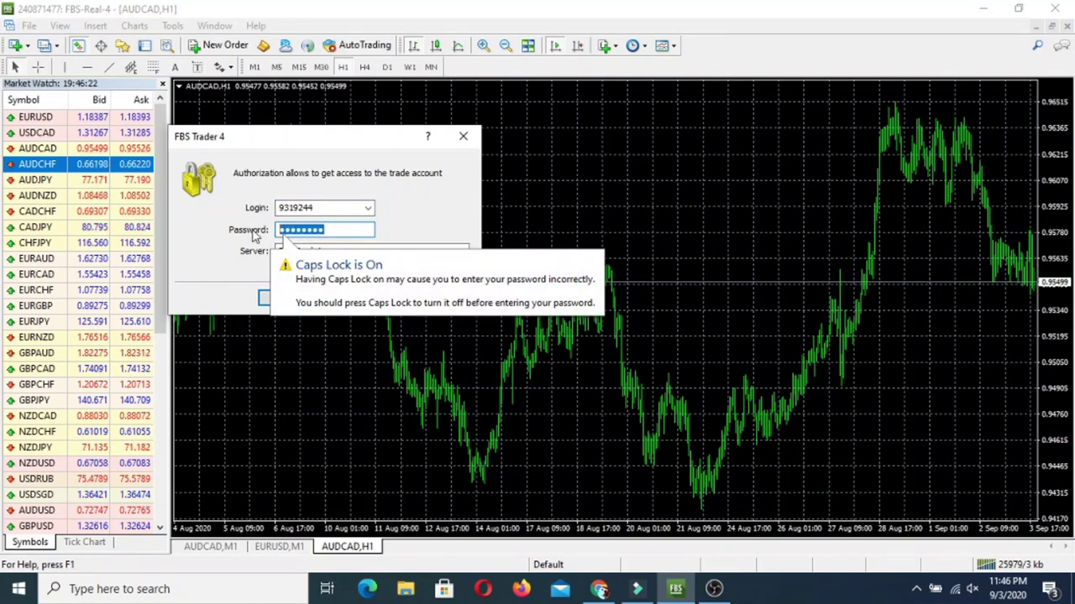
key(ctrl+v)
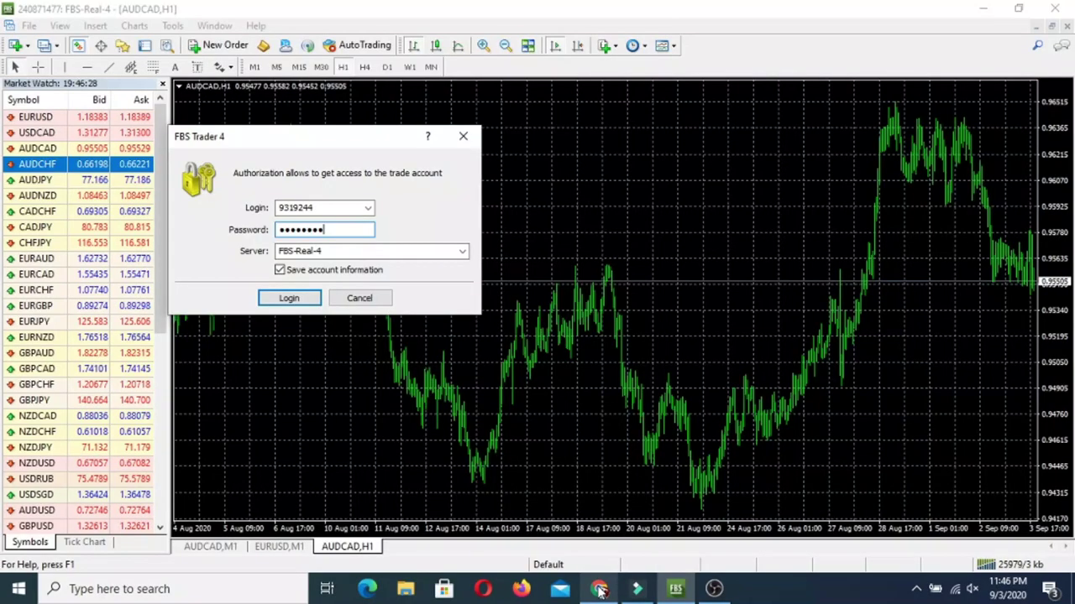
Check the MetaTrader server on the Chrome certificate, set the FBS Trader 4 server to FBS-Demo and log in to the demo account
click(600, 590)
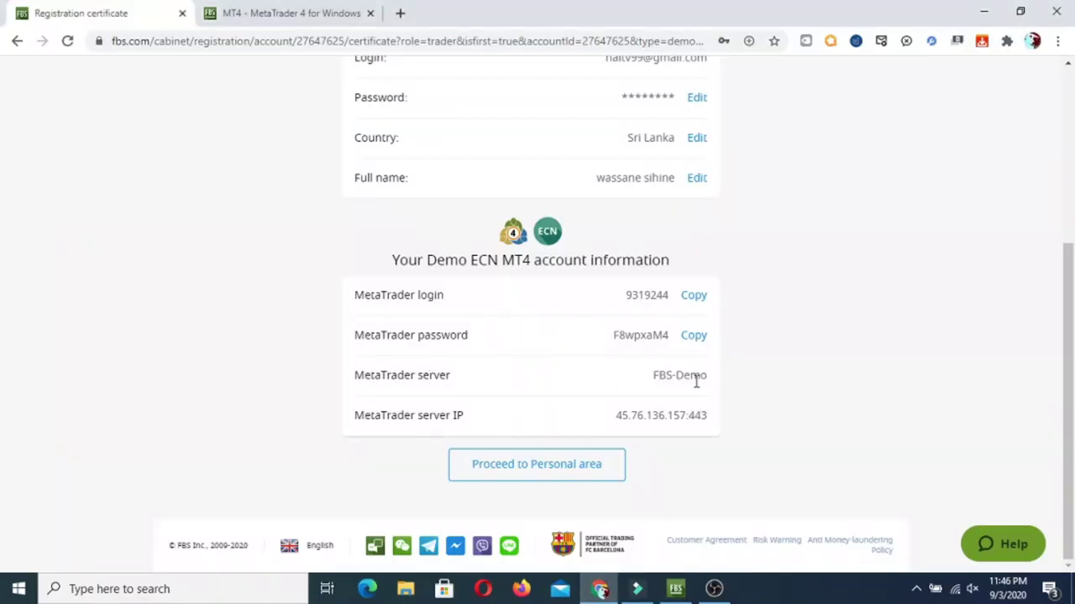
click(675, 589)
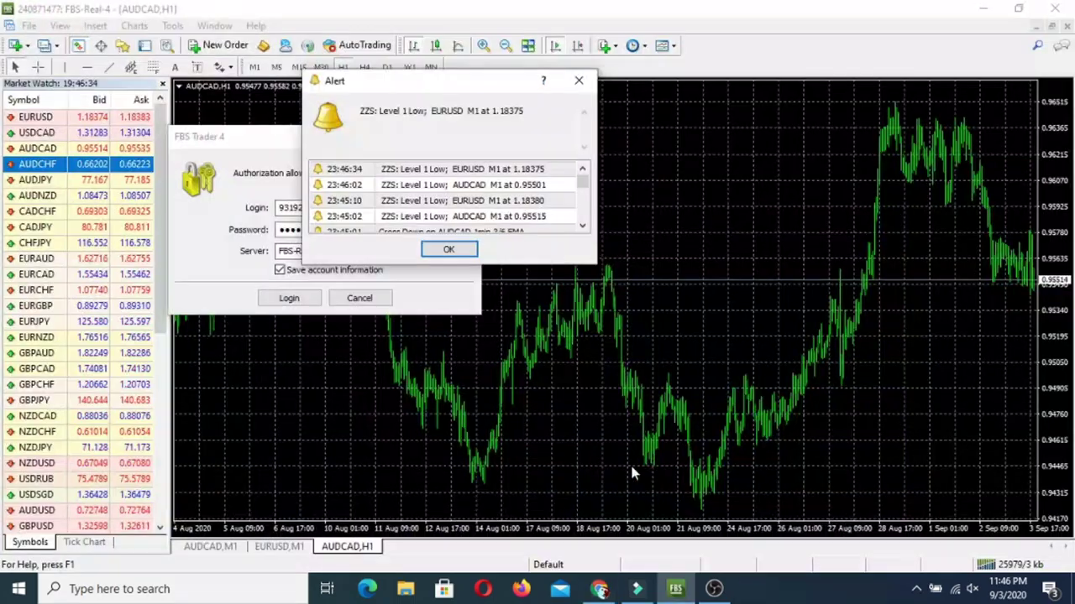
click(454, 250)
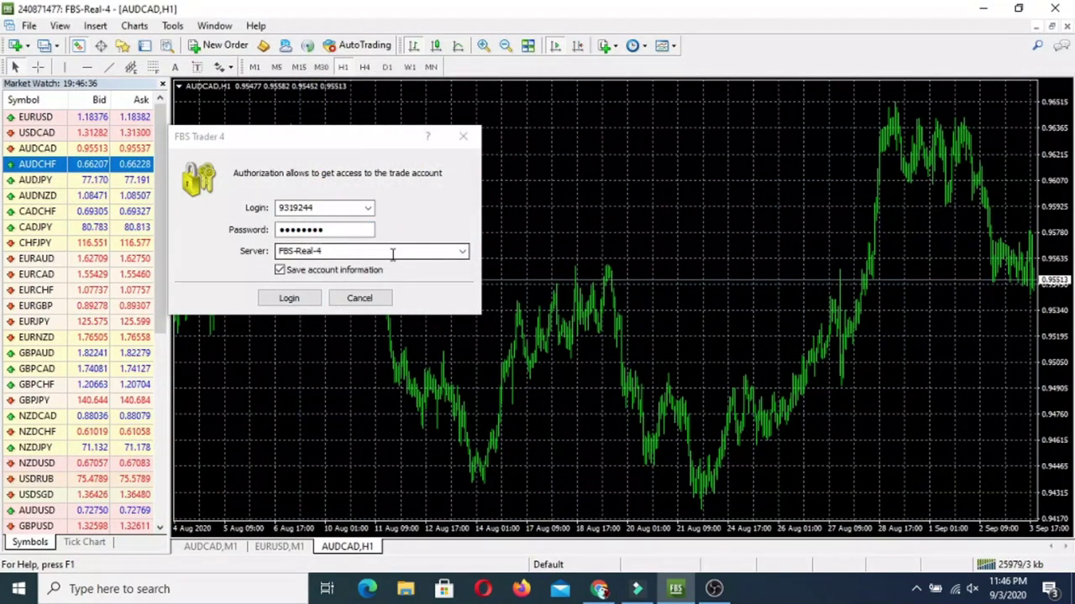
click(462, 251)
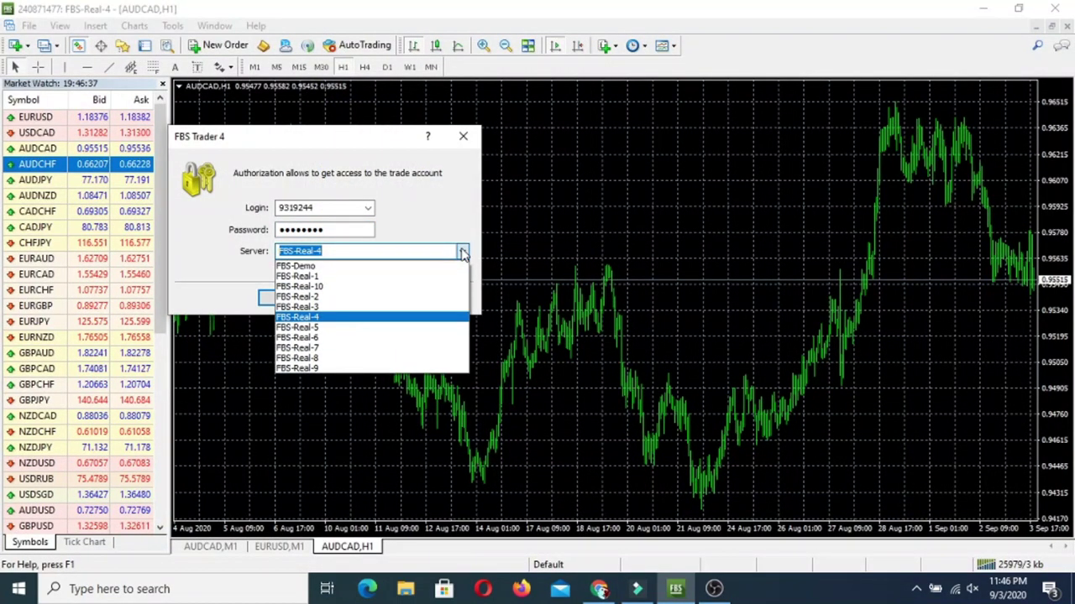
click(359, 265)
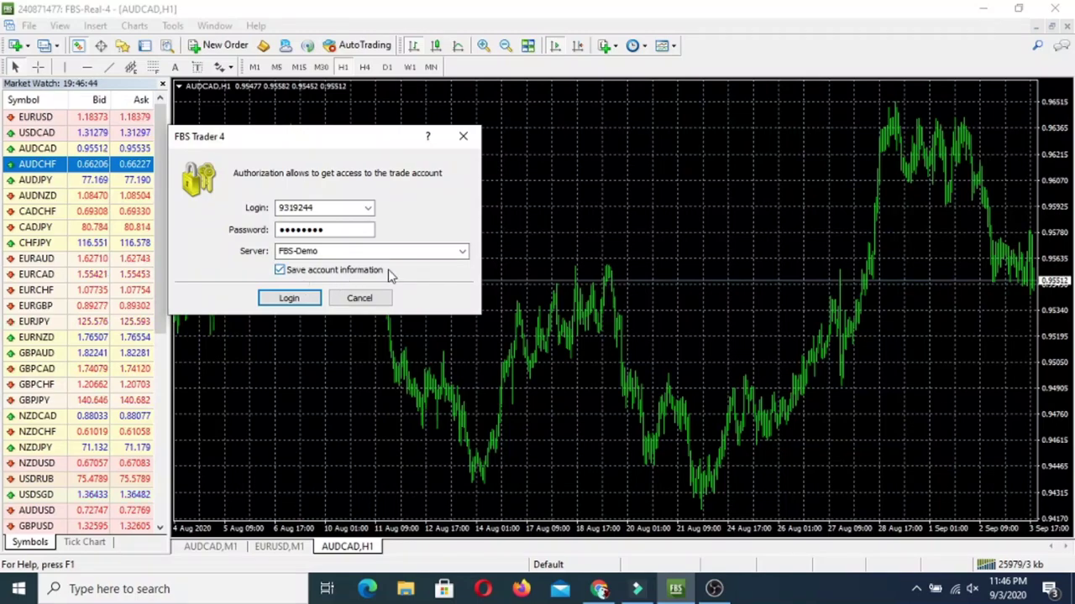
click(290, 299)
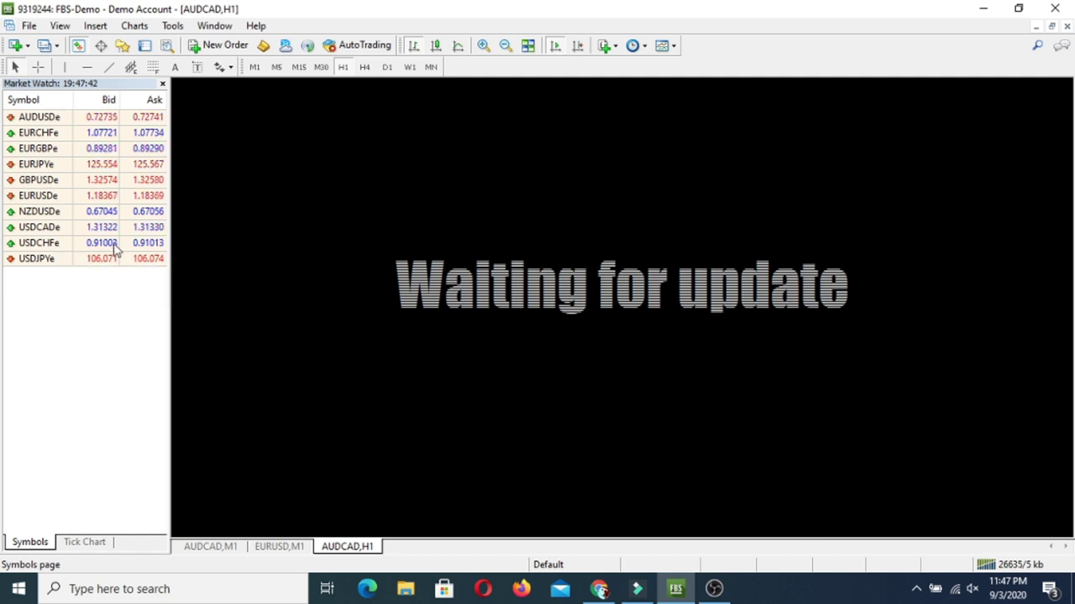
Load AUDUSDe from a widened Market Watch into the open chart and set its timeframe to M1
drag(173, 215, 229, 215)
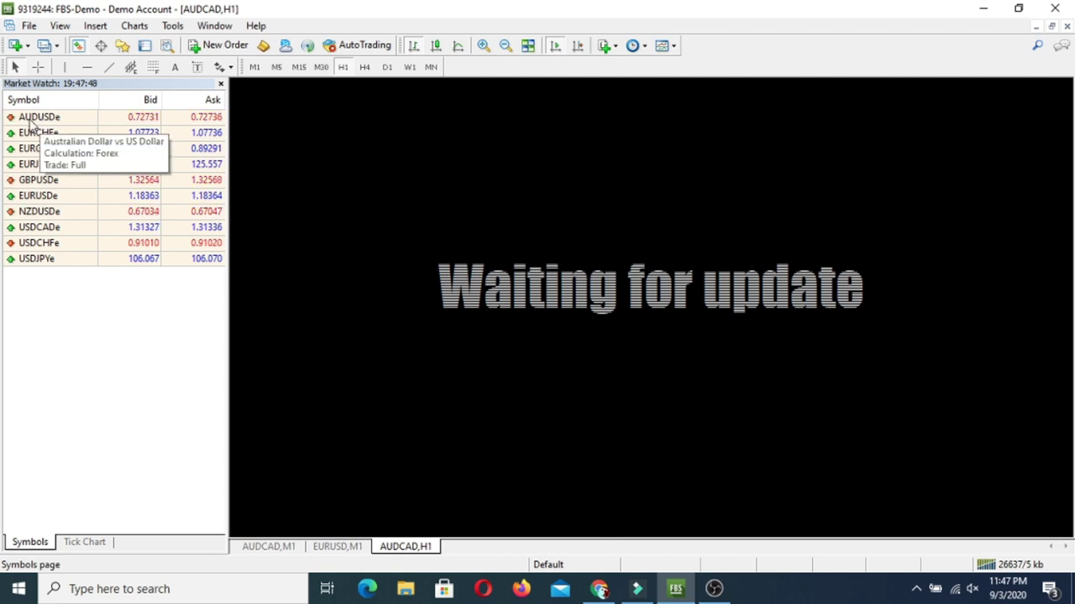
drag(31, 123, 410, 154)
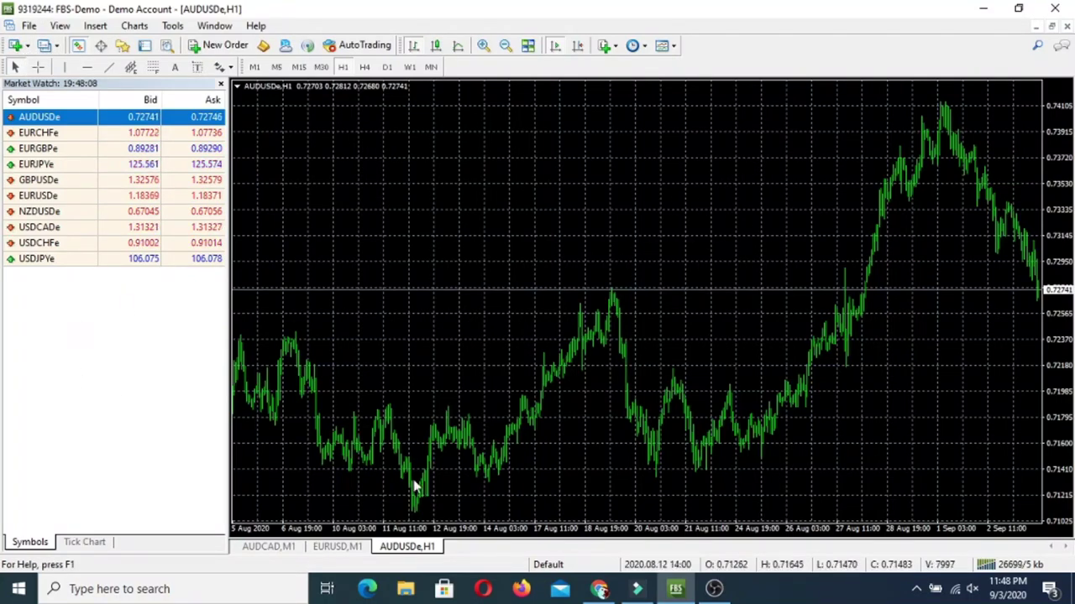
click(255, 66)
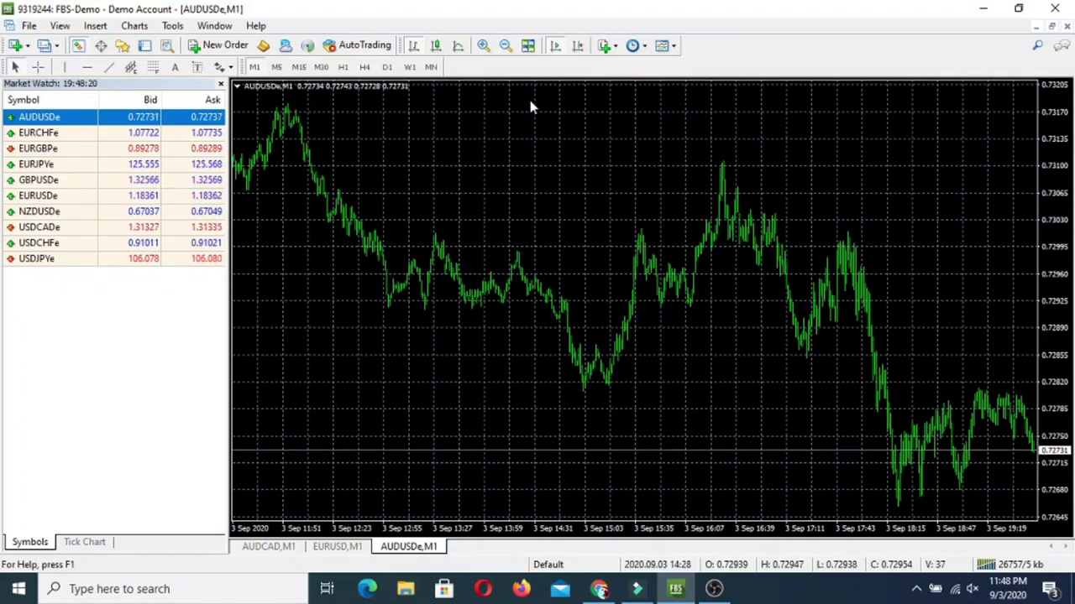
Zoom in on the AUDUSDe chart and change it from bars to candlesticks
mouse_move(282, 133)
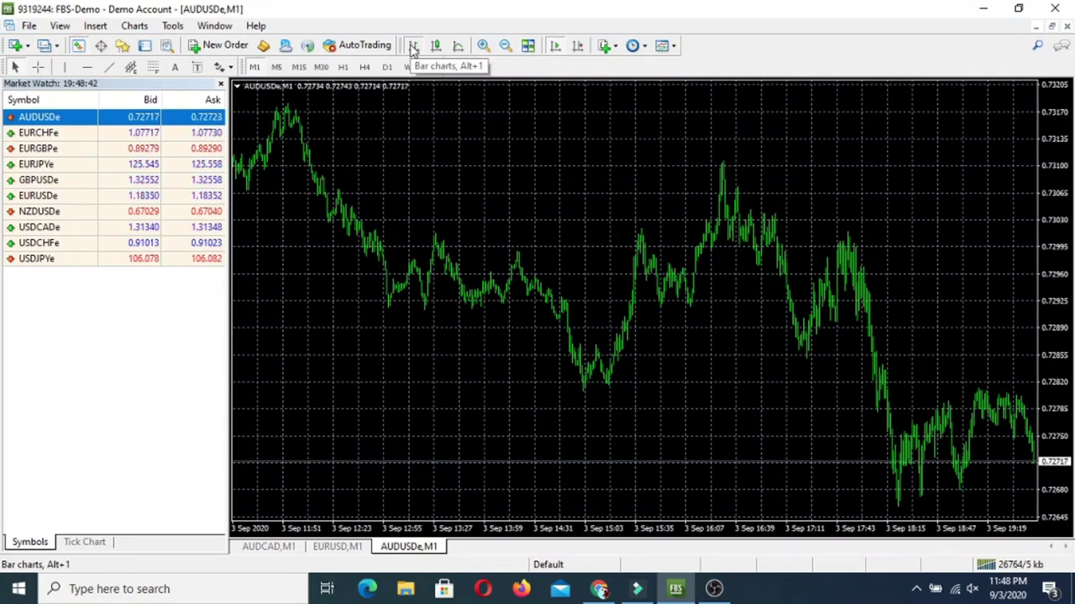
click(485, 49)
click(484, 49)
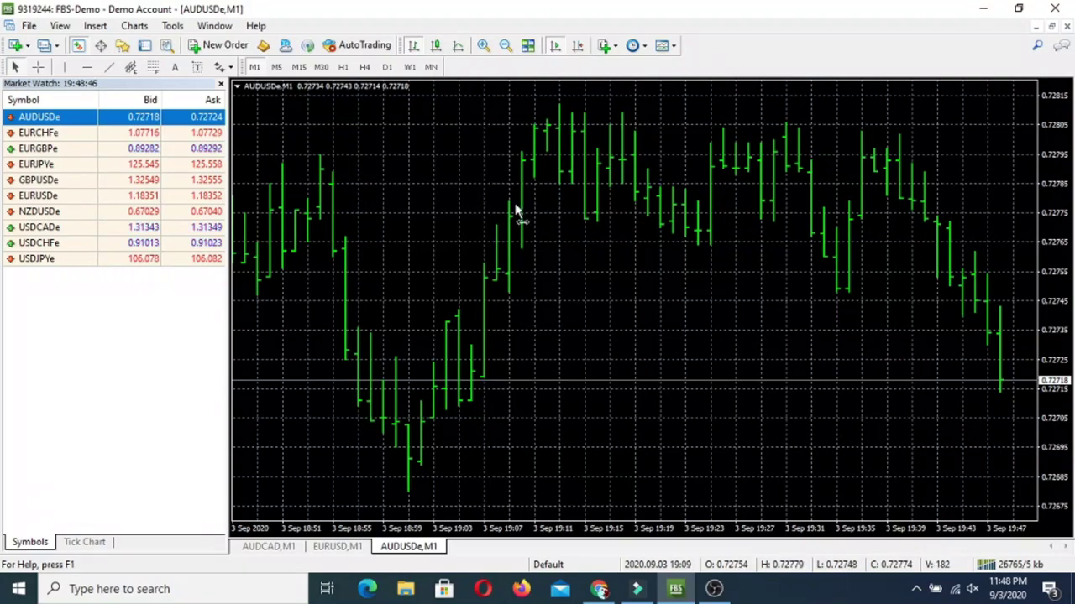
mouse_move(516, 209)
mouse_down()
mouse_move(861, 228)
mouse_move(575, 233)
mouse_move(515, 210)
mouse_up()
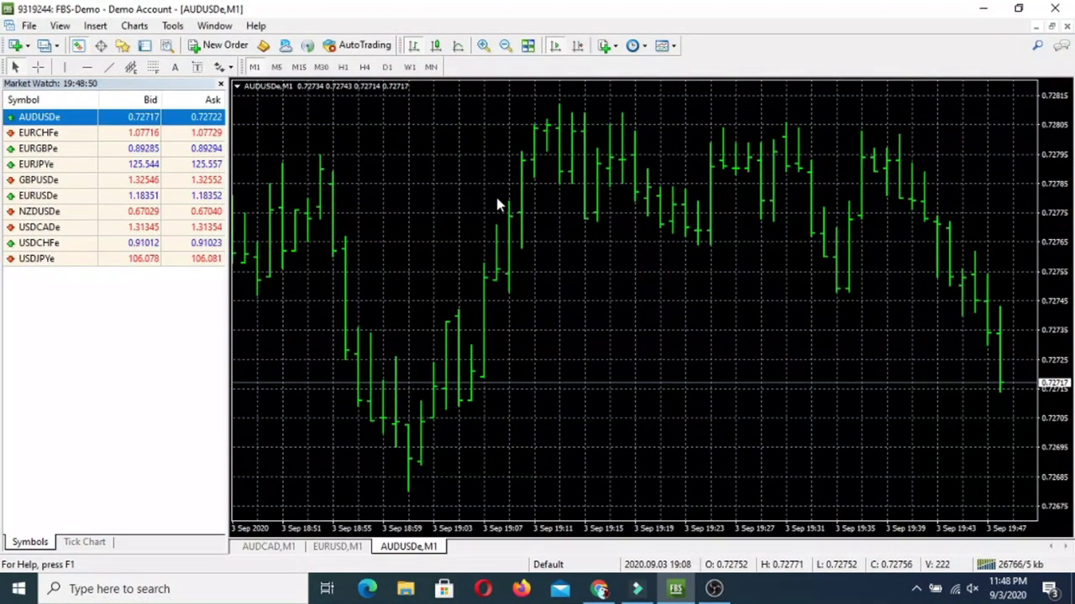
drag(497, 204, 587, 220)
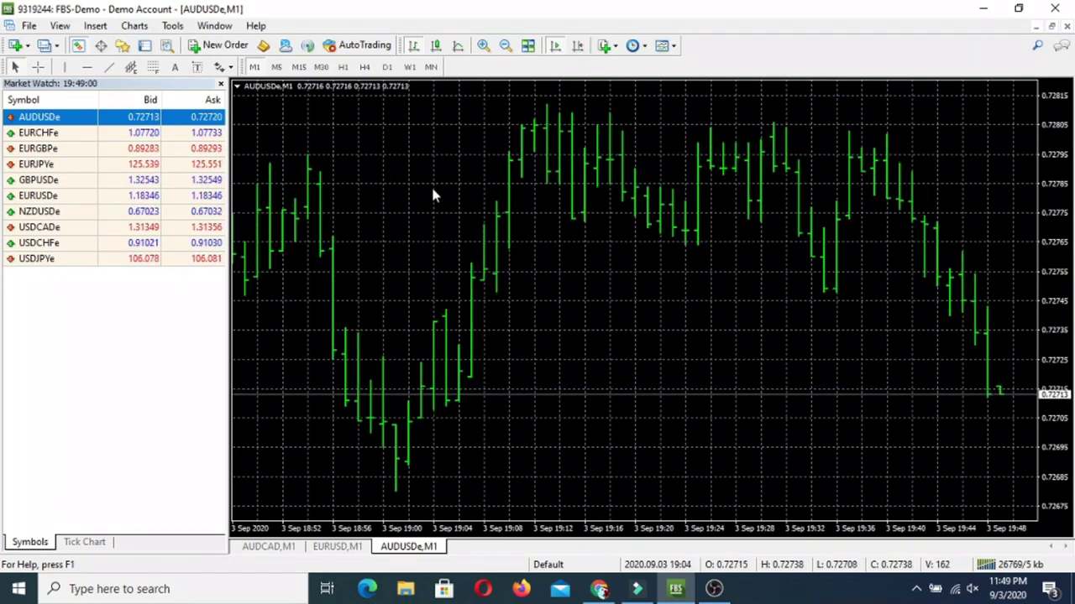
click(435, 47)
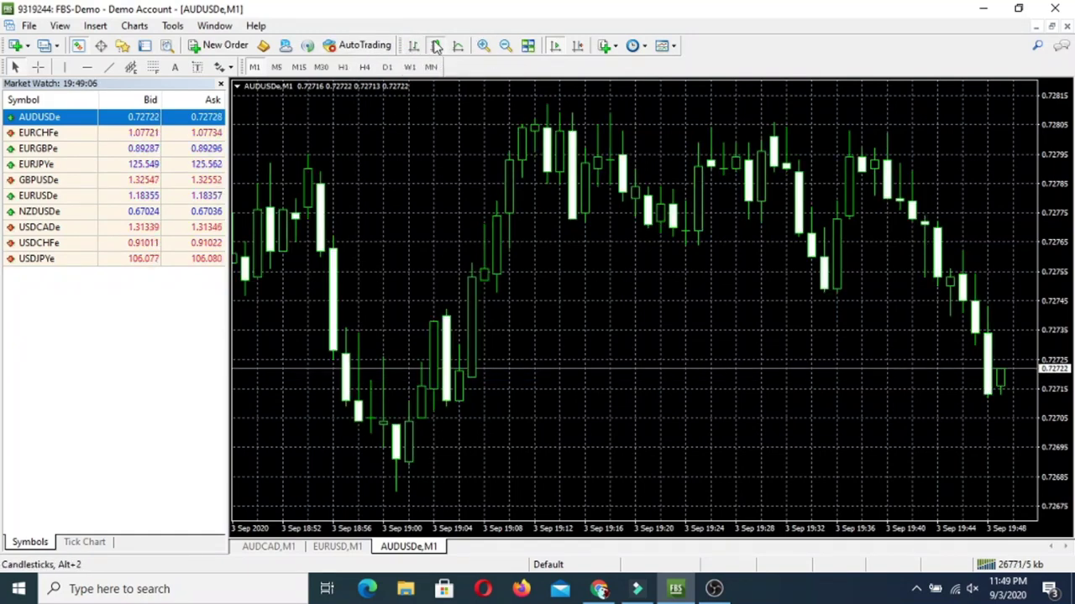
drag(551, 187, 472, 209)
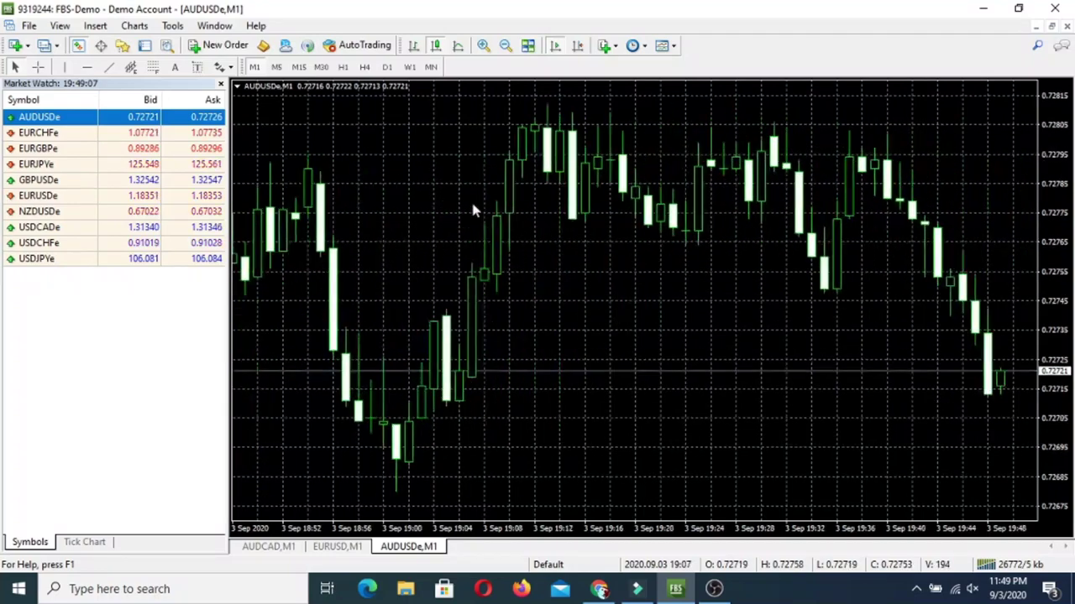
Zoom the AUDUSDe candlestick chart fully out and back in to compare the candle sizes
click(504, 46)
click(505, 46)
click(505, 45)
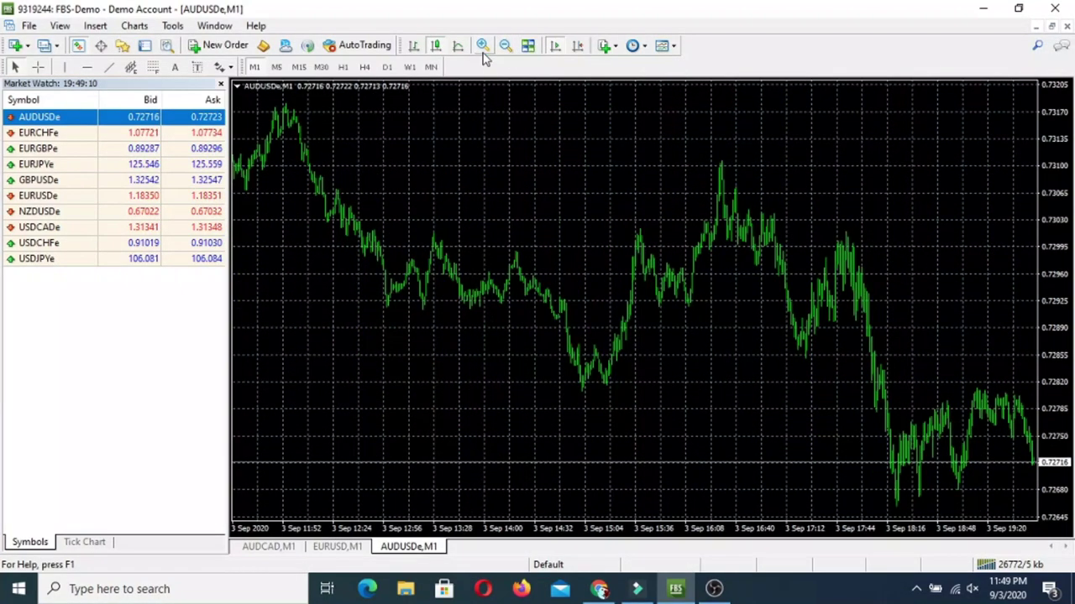
click(482, 45)
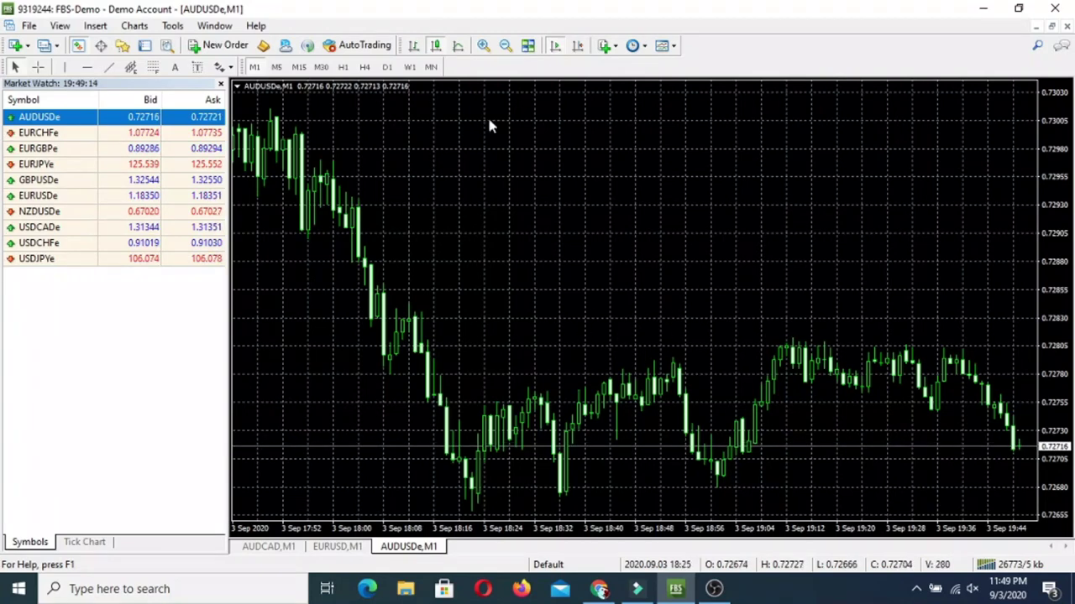
click(482, 47)
Tile the open chart windows, maximize the AUDUSDe,M1 chart again and test its zoom
click(527, 45)
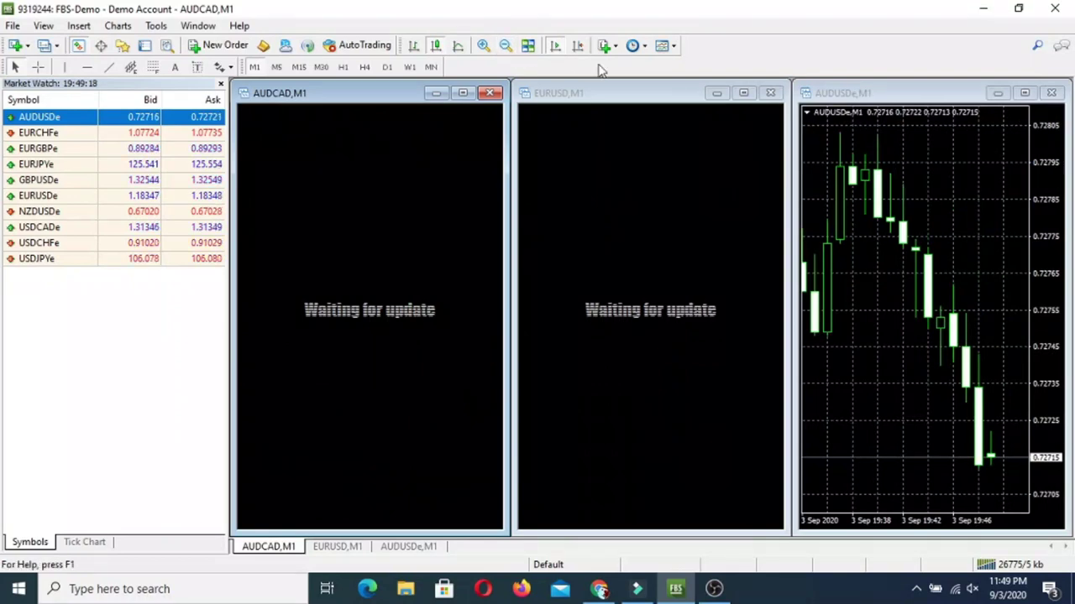
click(1025, 92)
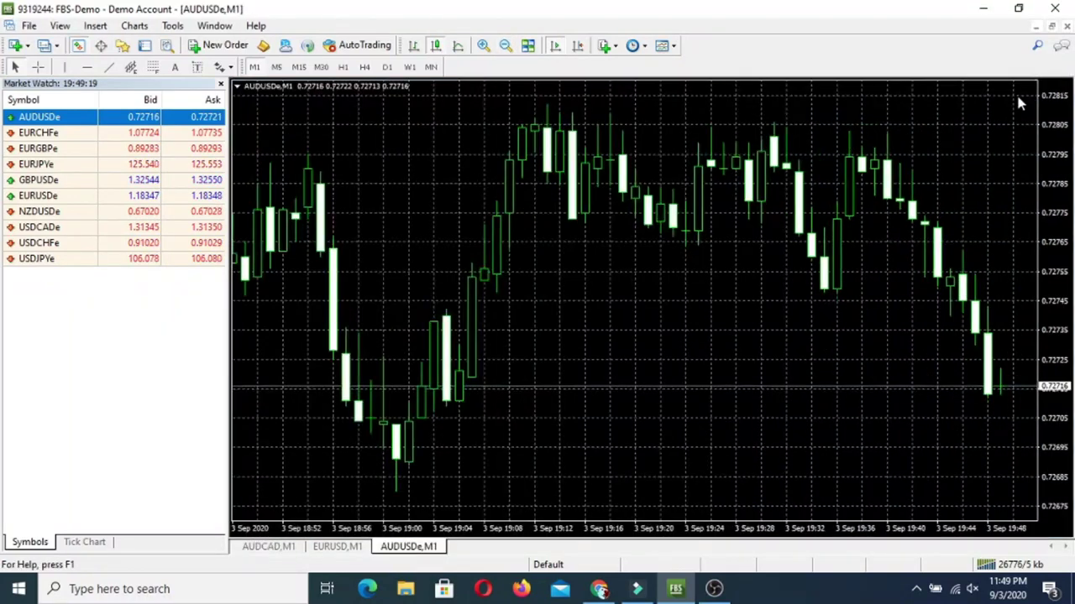
click(505, 45)
click(483, 45)
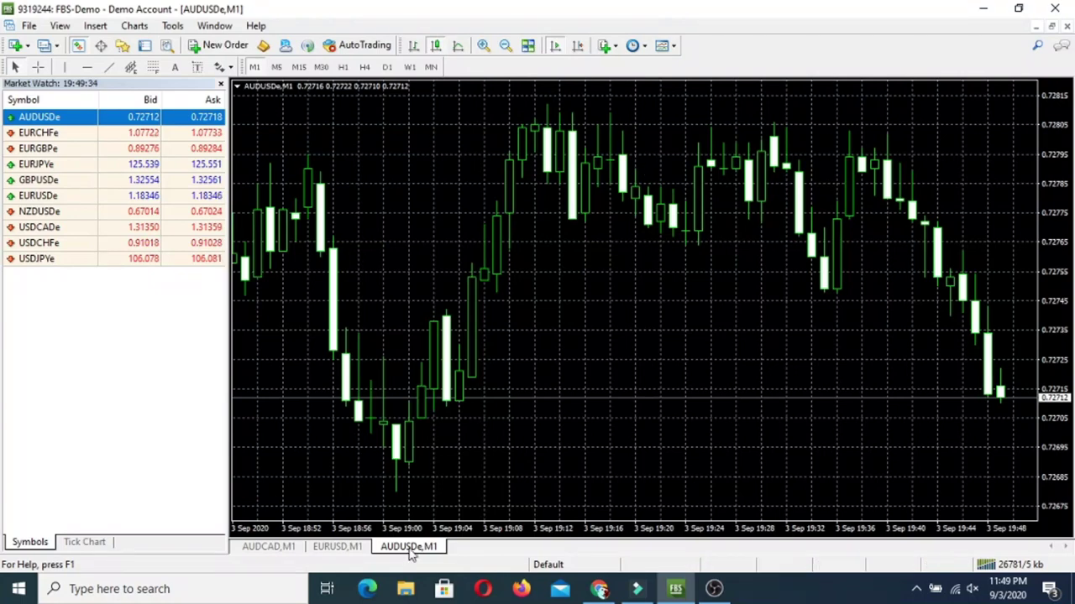
View the EURUSD,M1 and AUDCAD,M1 charts, compare all charts in a tiled layout and return to the maximized AUDUSDe,M1 chart
click(336, 547)
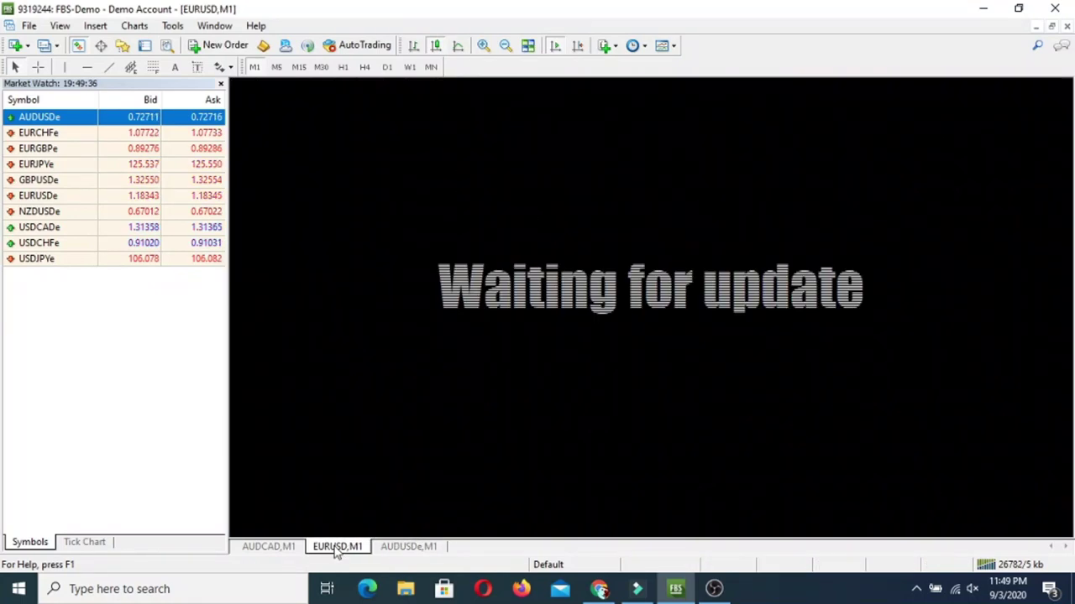
click(258, 550)
click(405, 551)
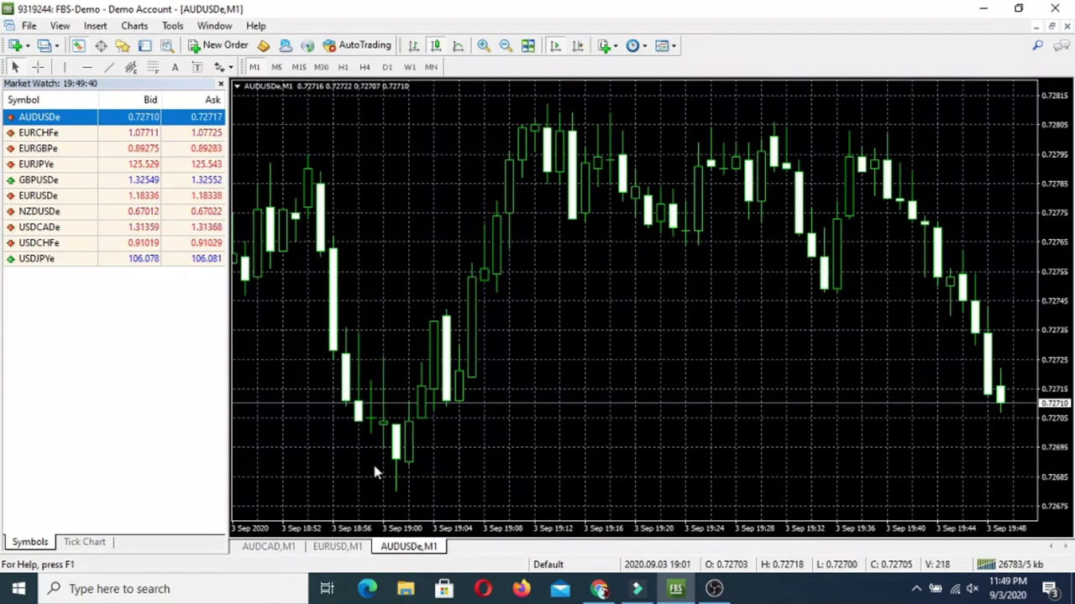
click(527, 46)
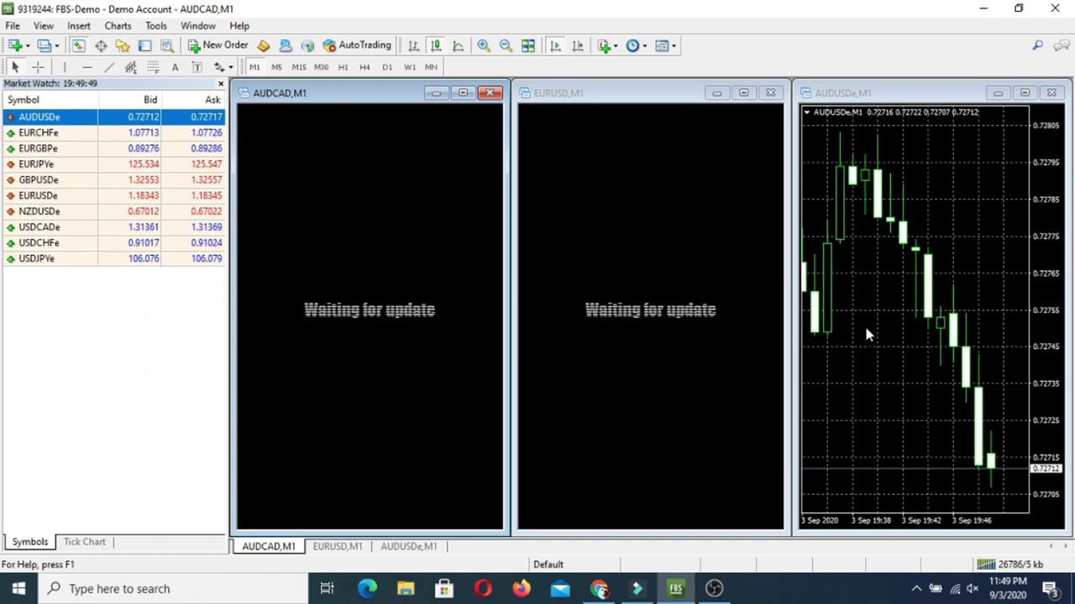
click(1025, 93)
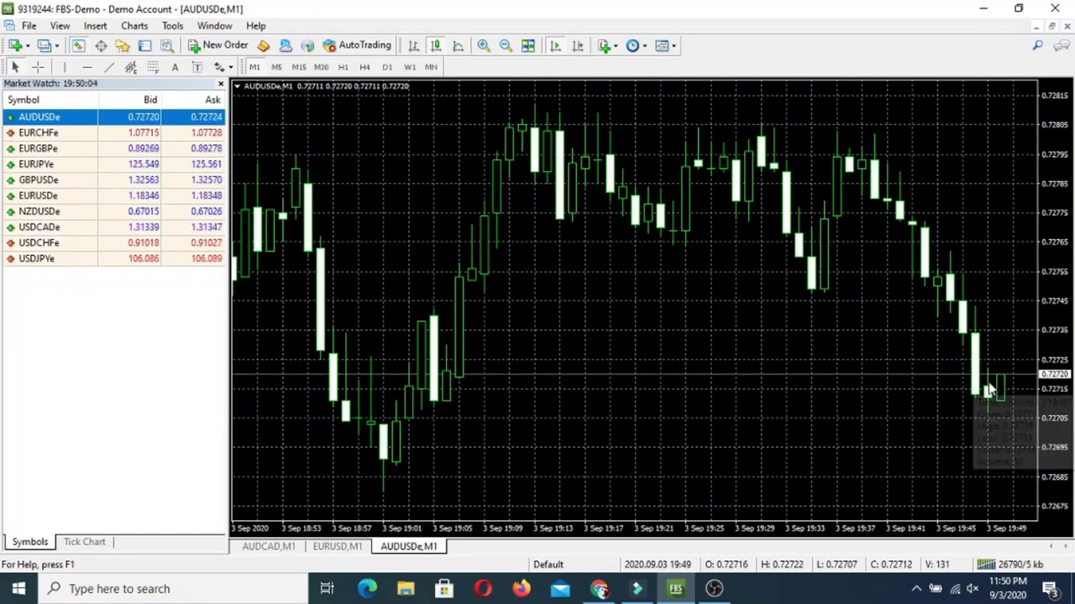
Try chart shift on the AUDUSDe chart, and switch off its auto scroll
click(577, 45)
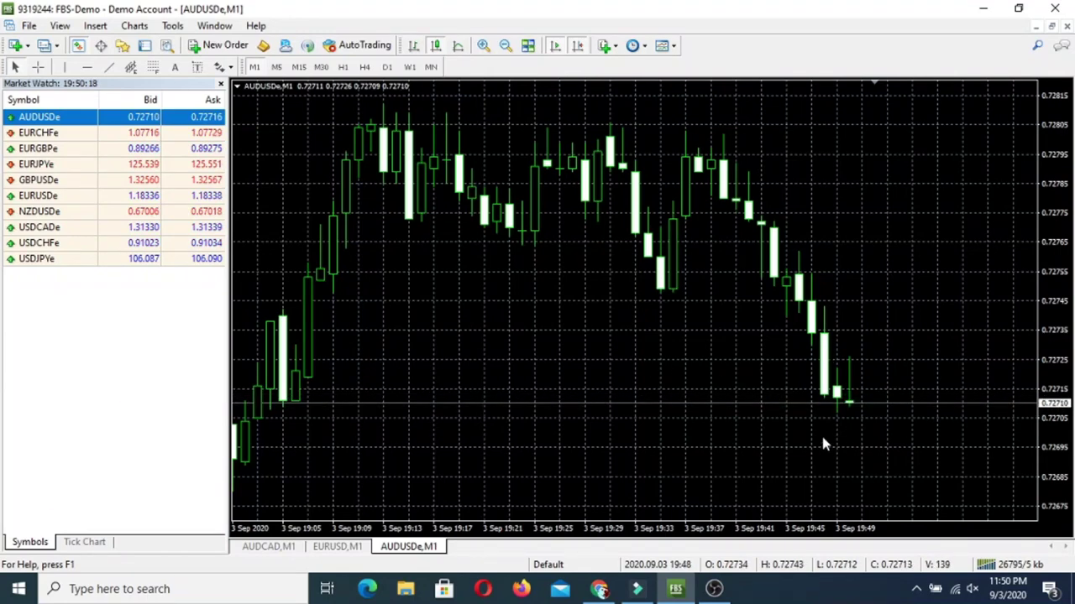
click(554, 46)
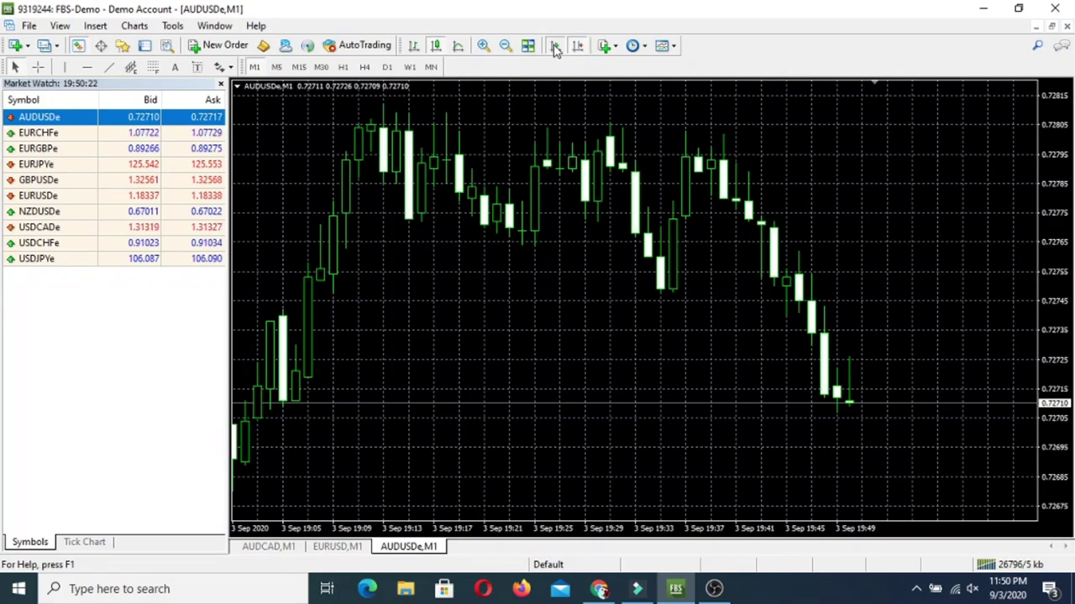
click(577, 46)
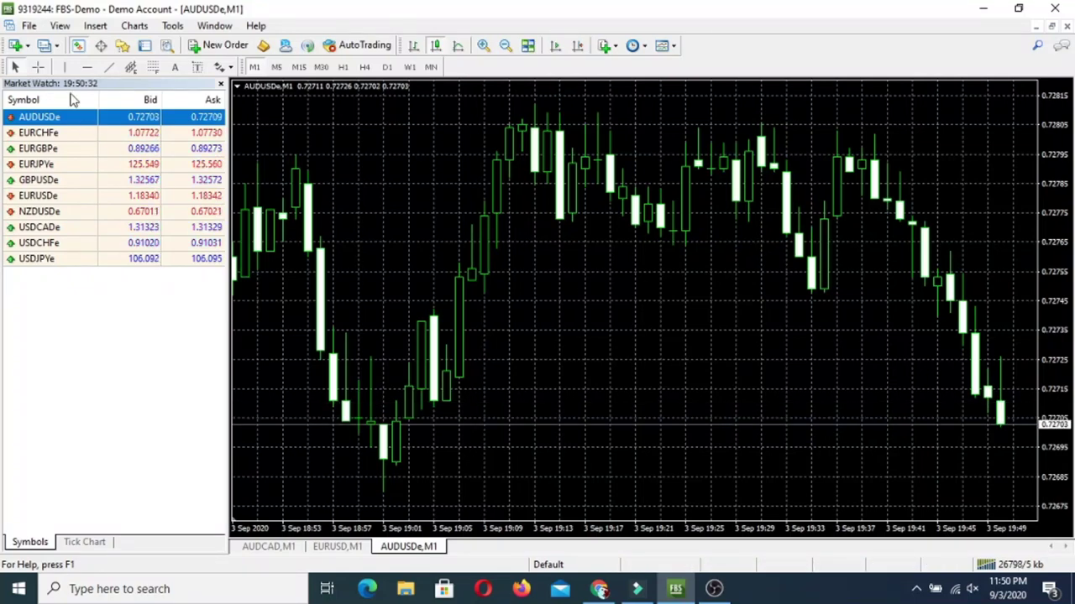
Hide the Market Watch and show it again
click(78, 46)
click(77, 46)
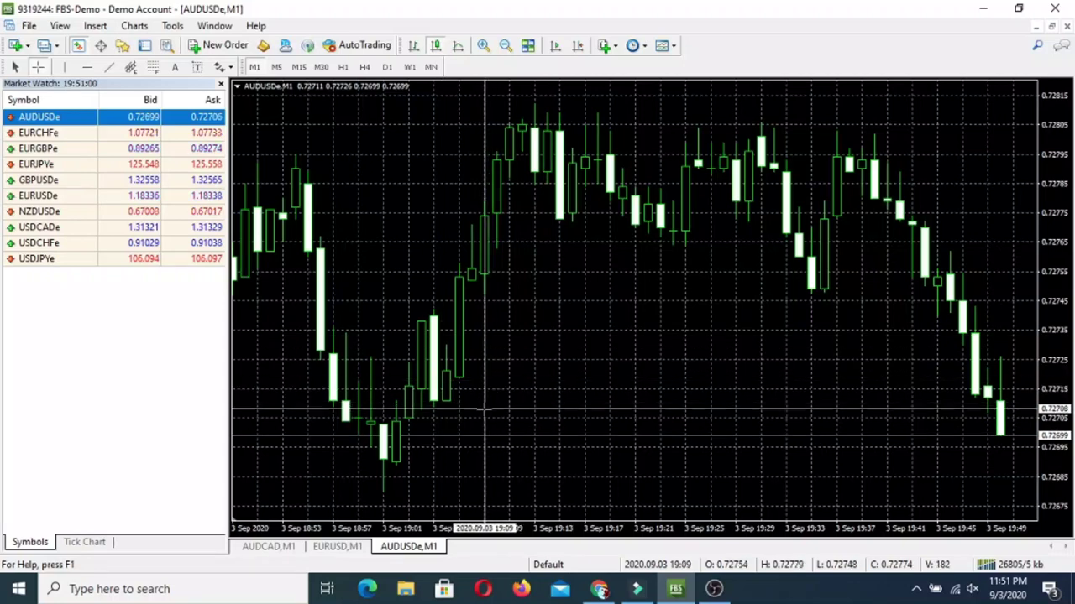
Open the AUDUSDe,M1 chart's properties and set the grid colour to Black
click(512, 304)
right_click(524, 319)
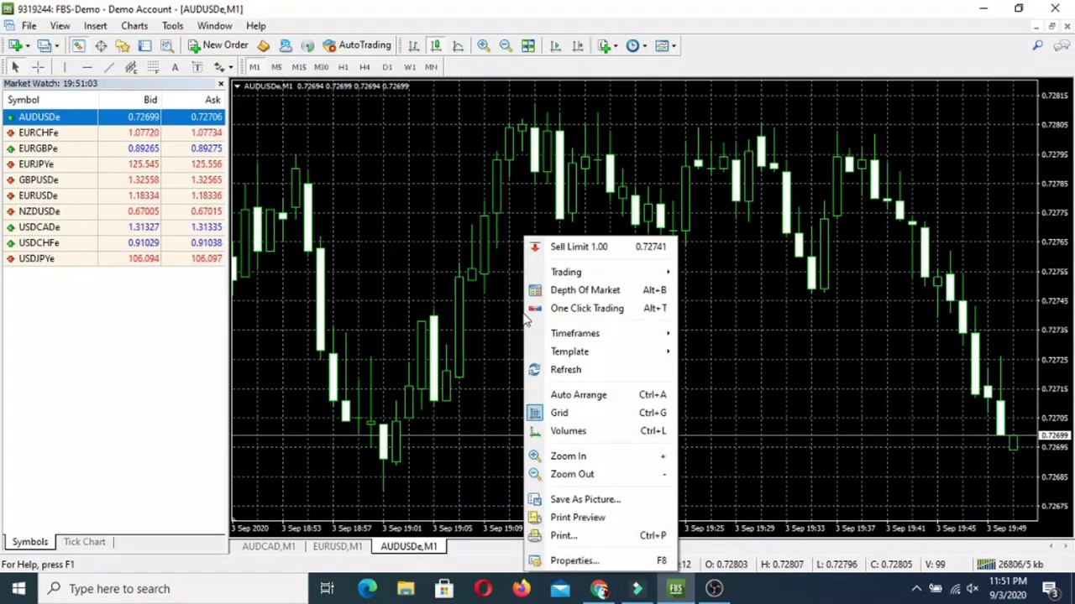
right_click(439, 192)
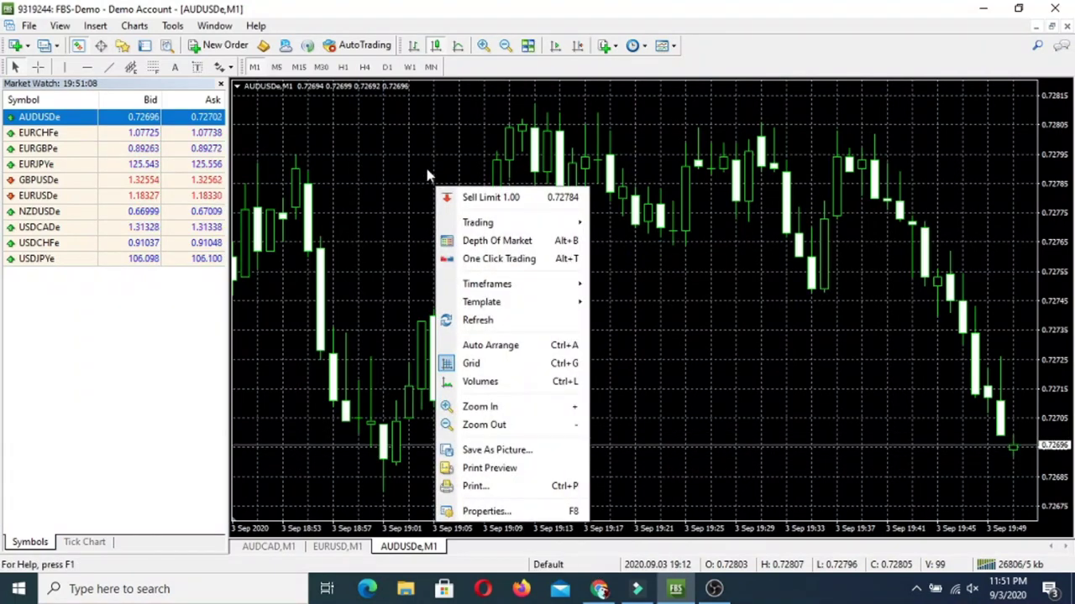
click(503, 511)
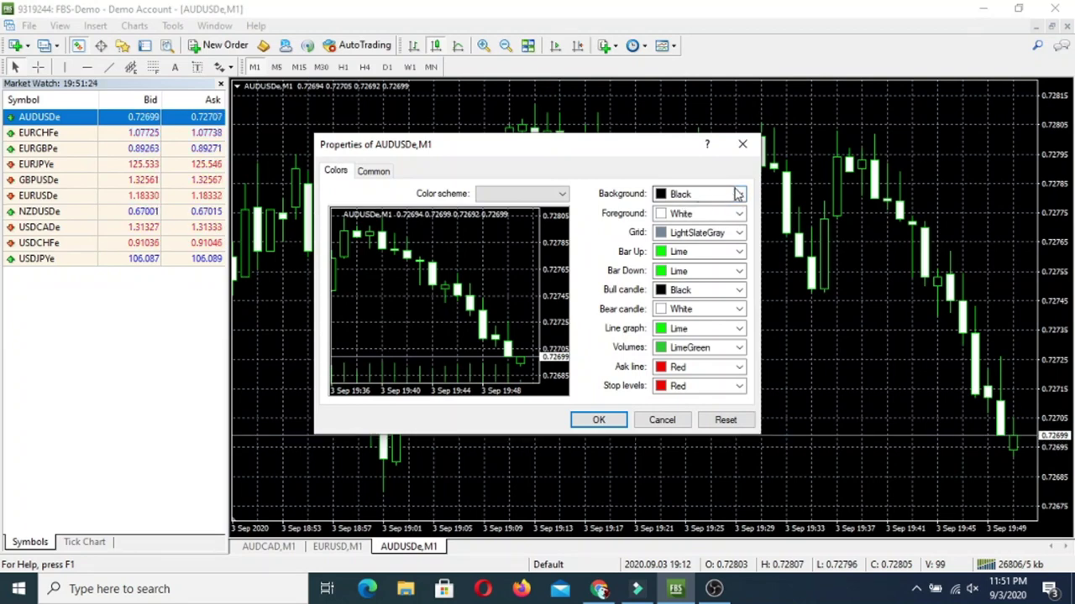
click(739, 234)
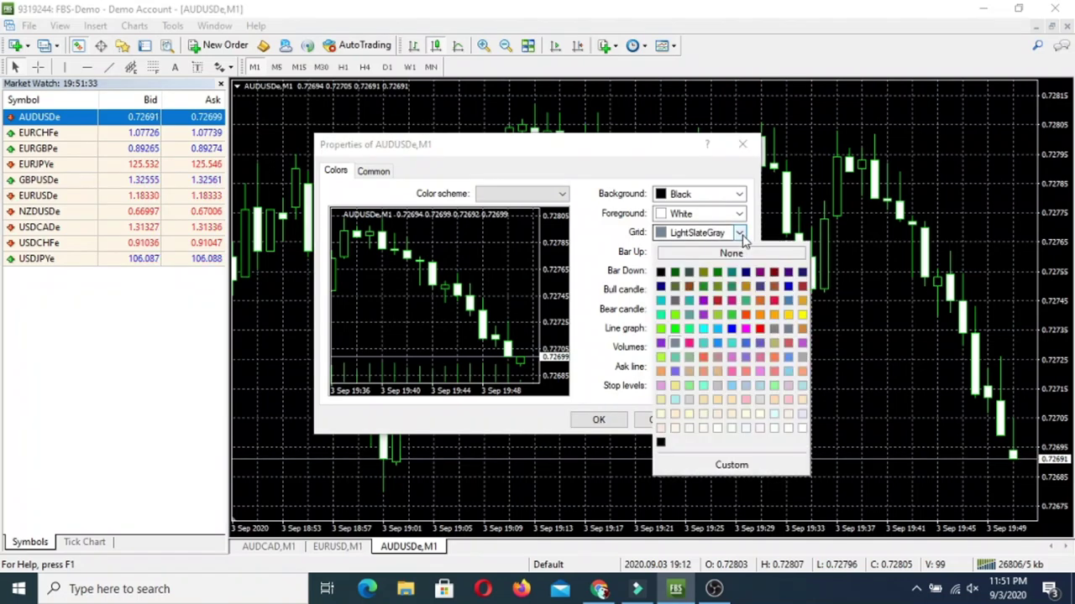
click(661, 272)
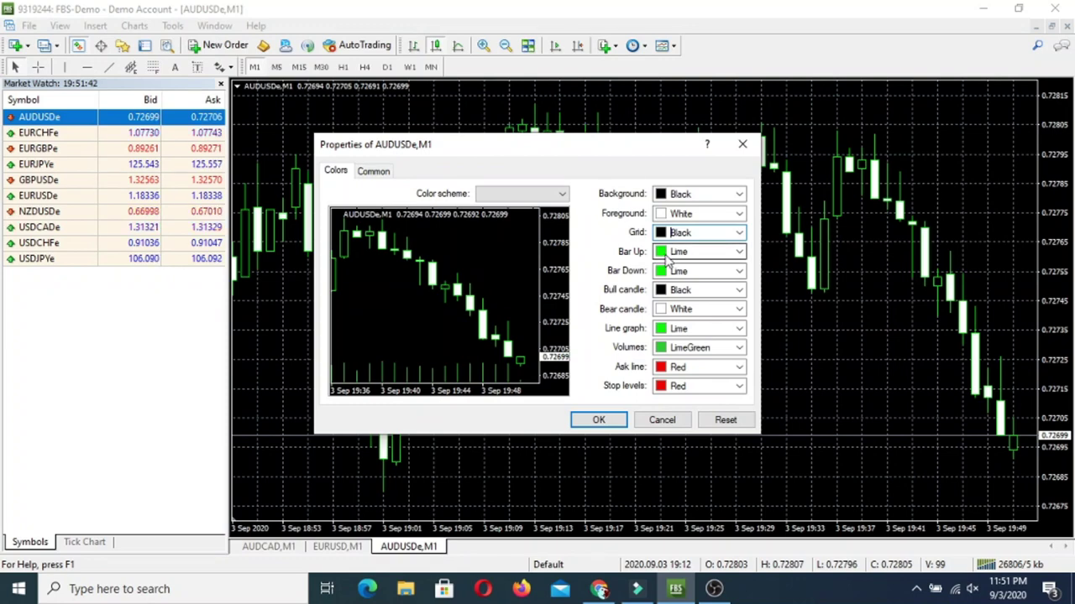
Set the chart's Bar Down and Bear candle colours to Red and the Bull candle colour to Lime, and apply them
click(740, 271)
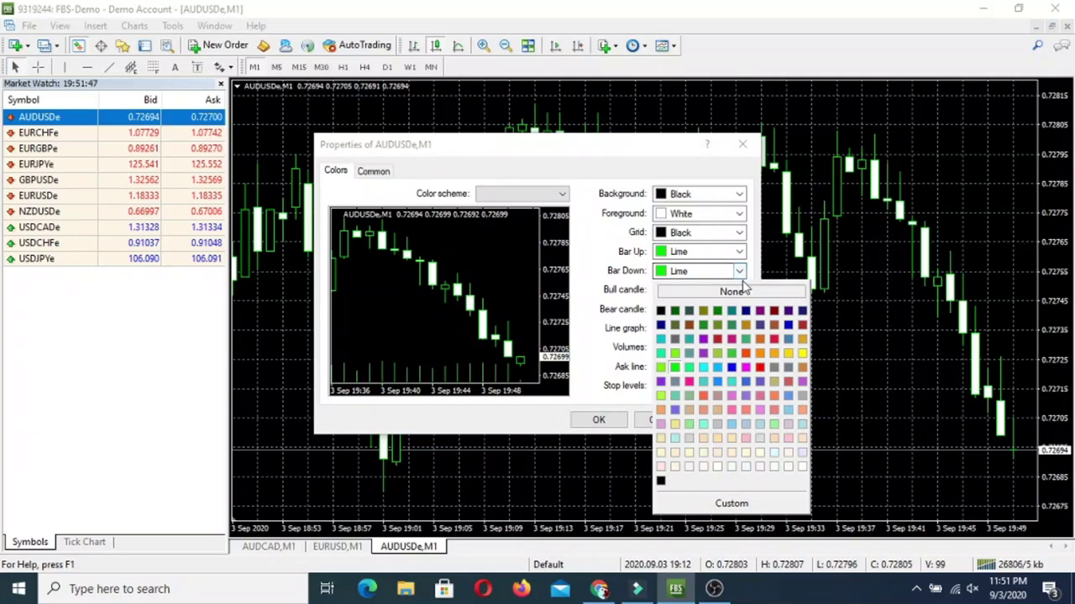
click(760, 368)
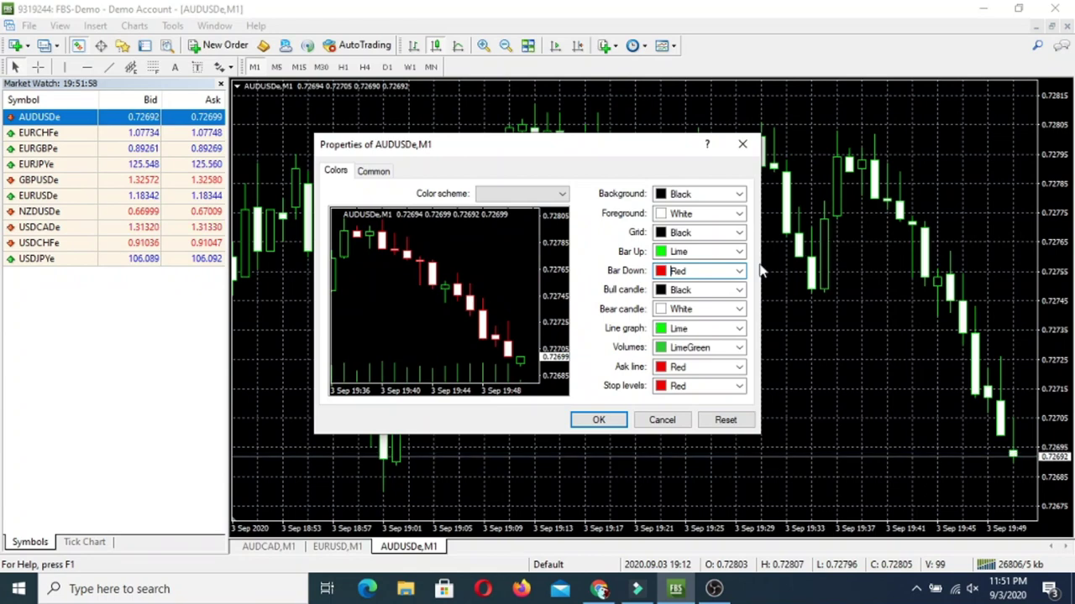
click(739, 291)
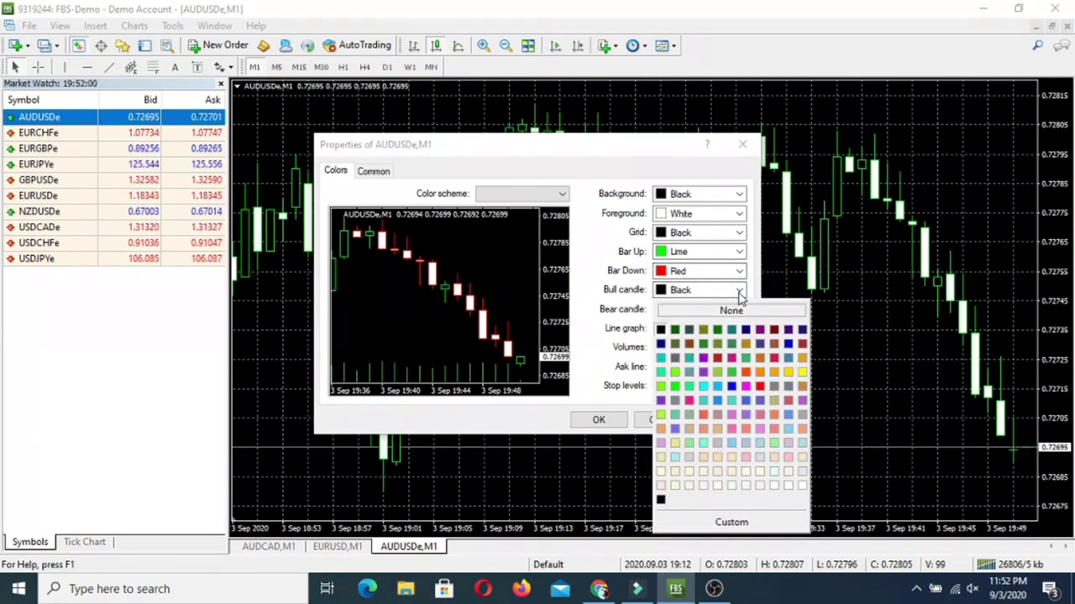
click(674, 387)
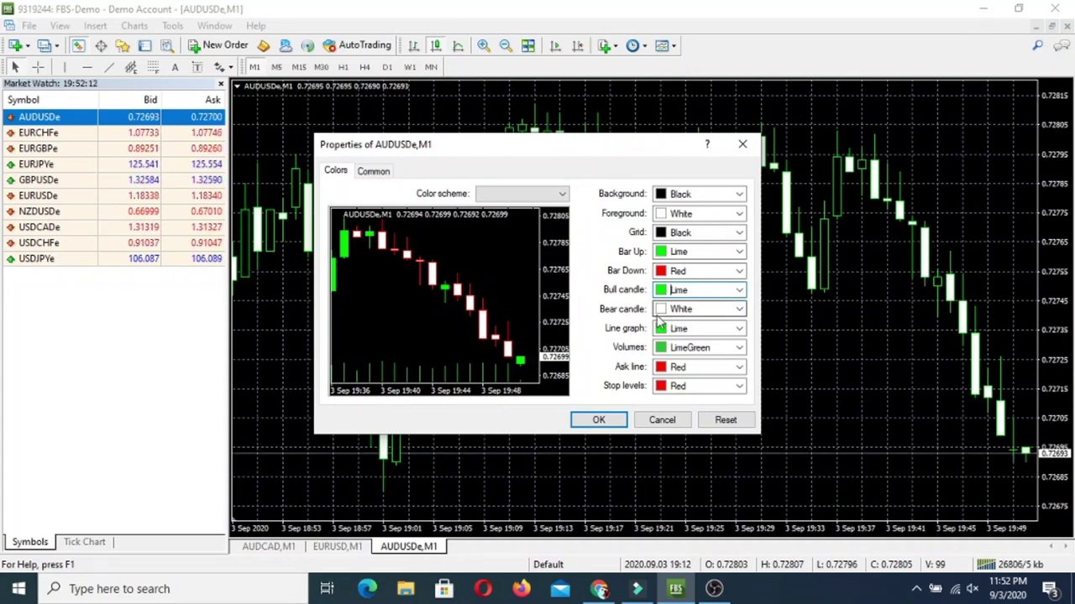
click(740, 309)
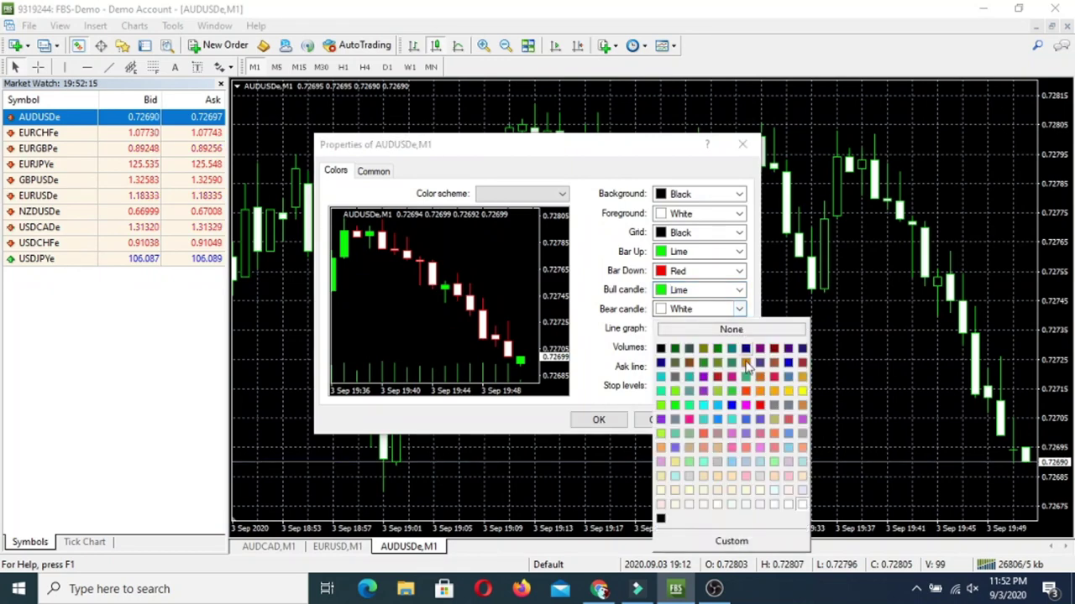
click(760, 405)
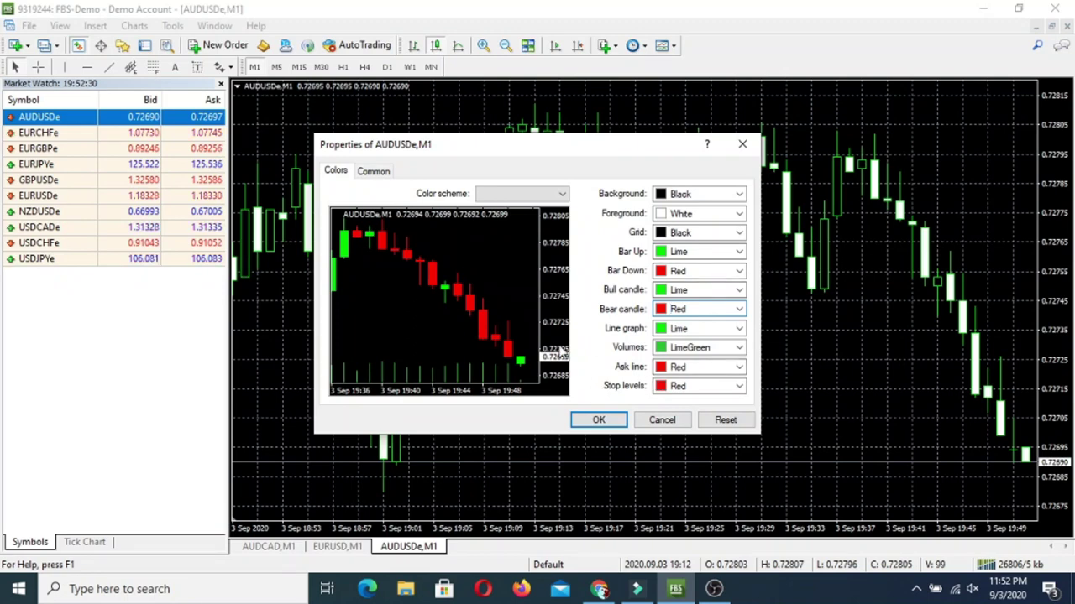
click(598, 421)
Look back through the AUDUSDe chart's price history with the new candle colours and return to the latest candles
drag(825, 339, 563, 336)
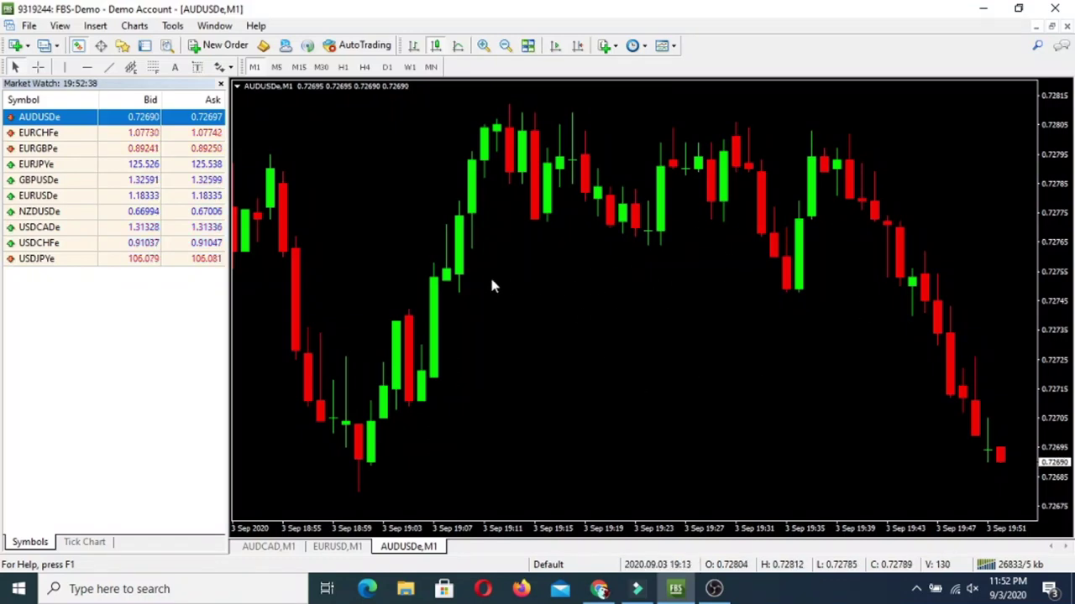
drag(492, 283, 754, 290)
drag(446, 260, 676, 267)
drag(420, 210, 848, 212)
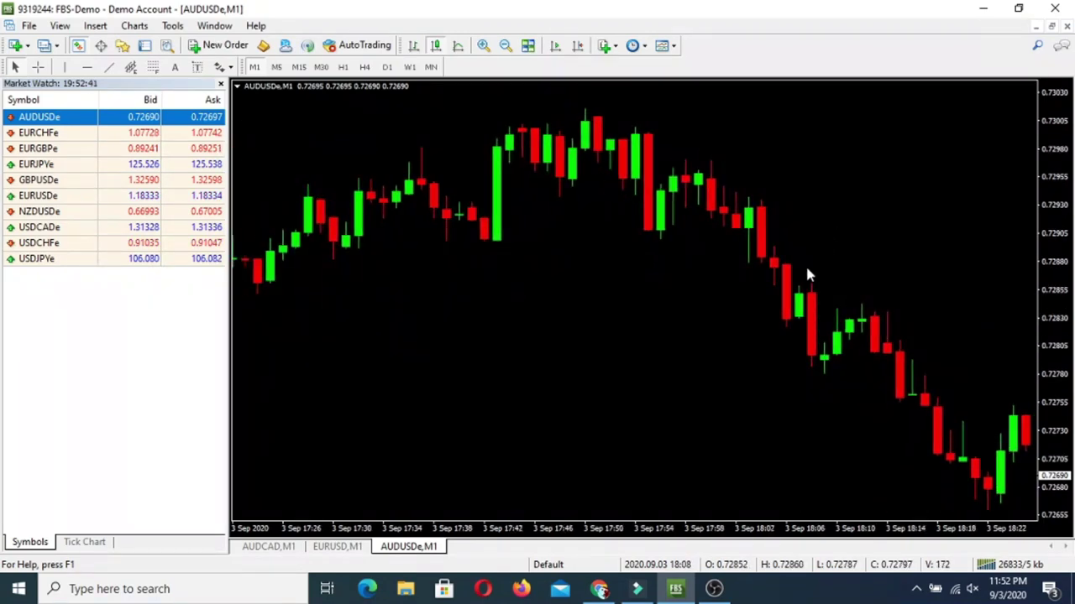
drag(806, 274, 197, 277)
drag(890, 201, 501, 264)
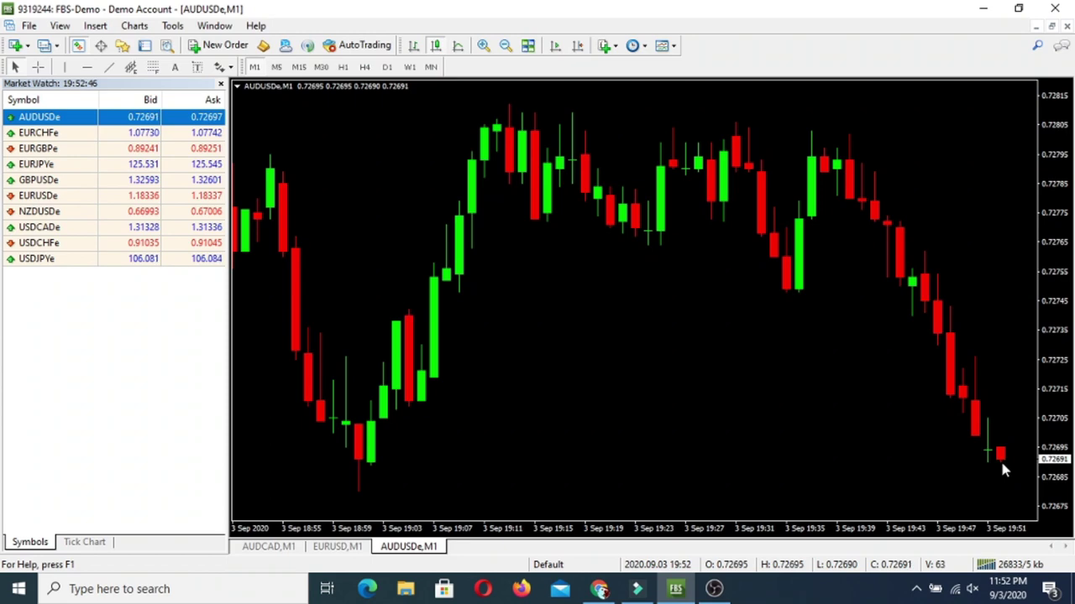
Check the common options in the AUDUSDe chart's properties, set the grid colour to White and apply it
right_click(802, 341)
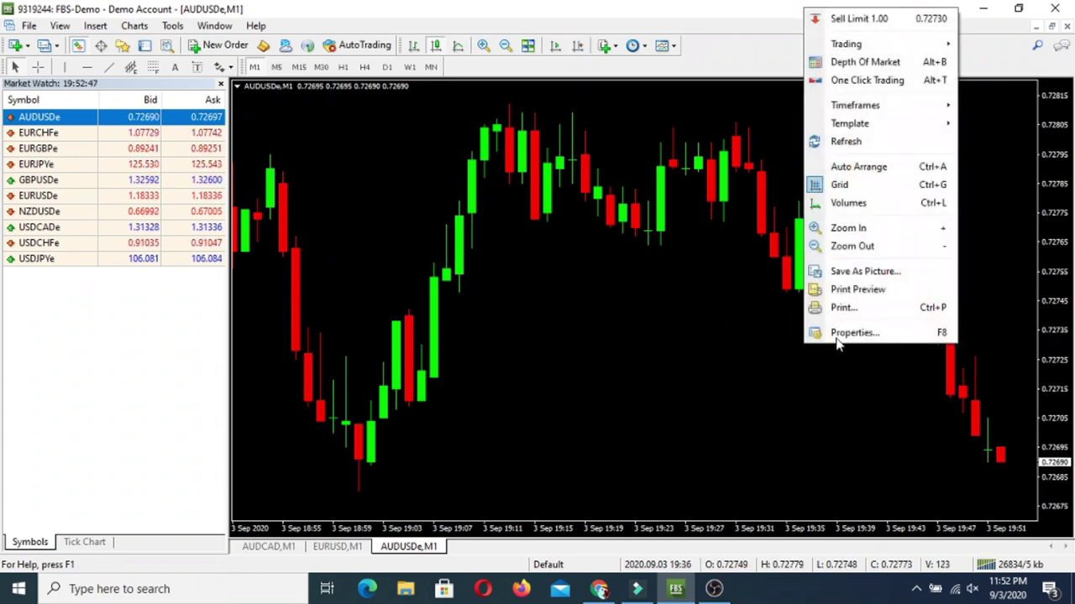
click(840, 333)
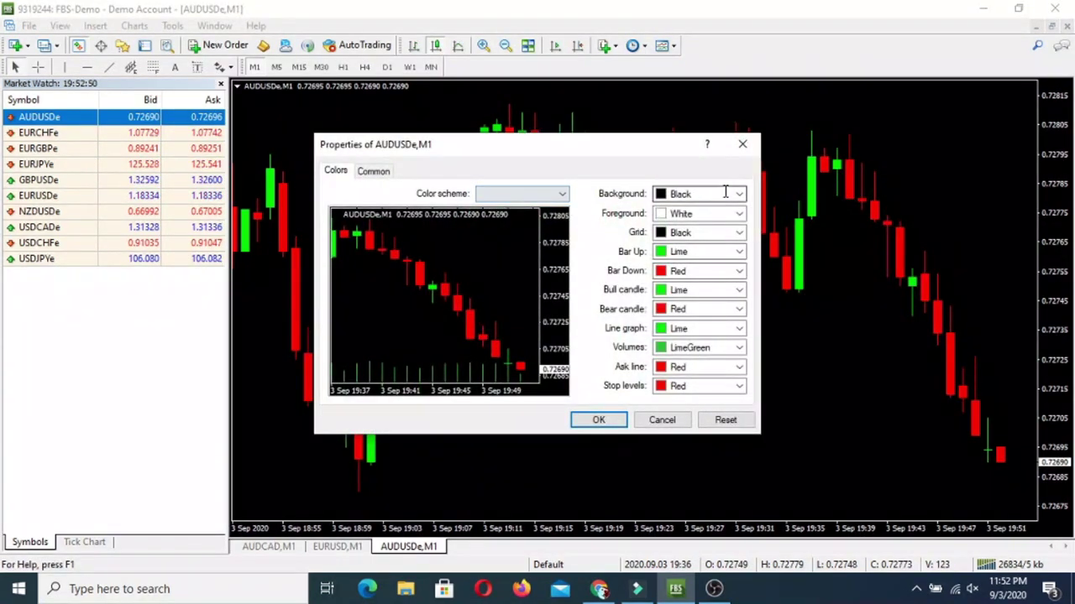
click(373, 170)
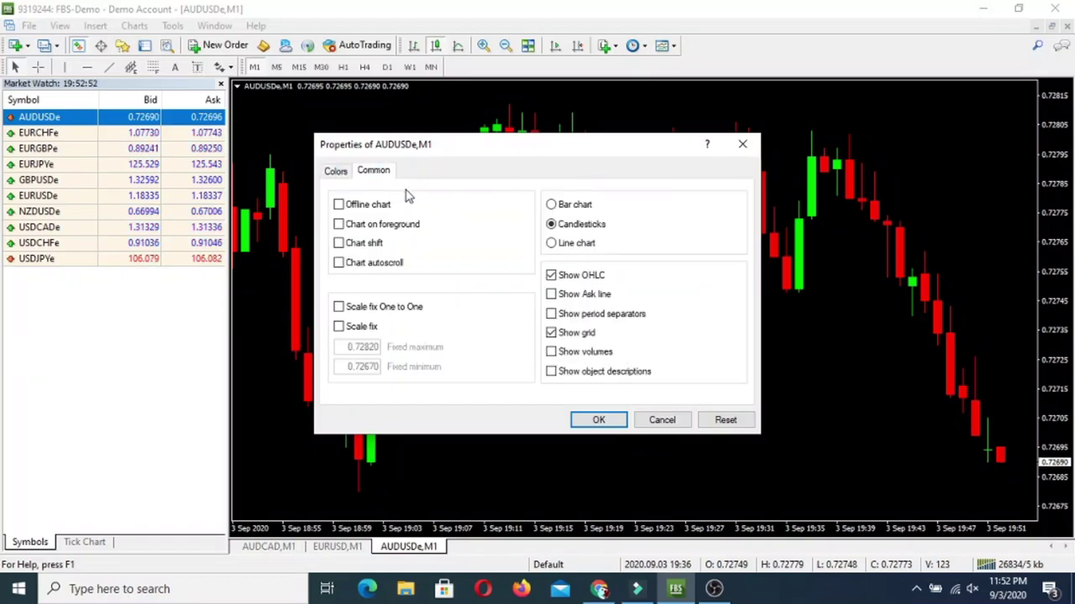
click(336, 173)
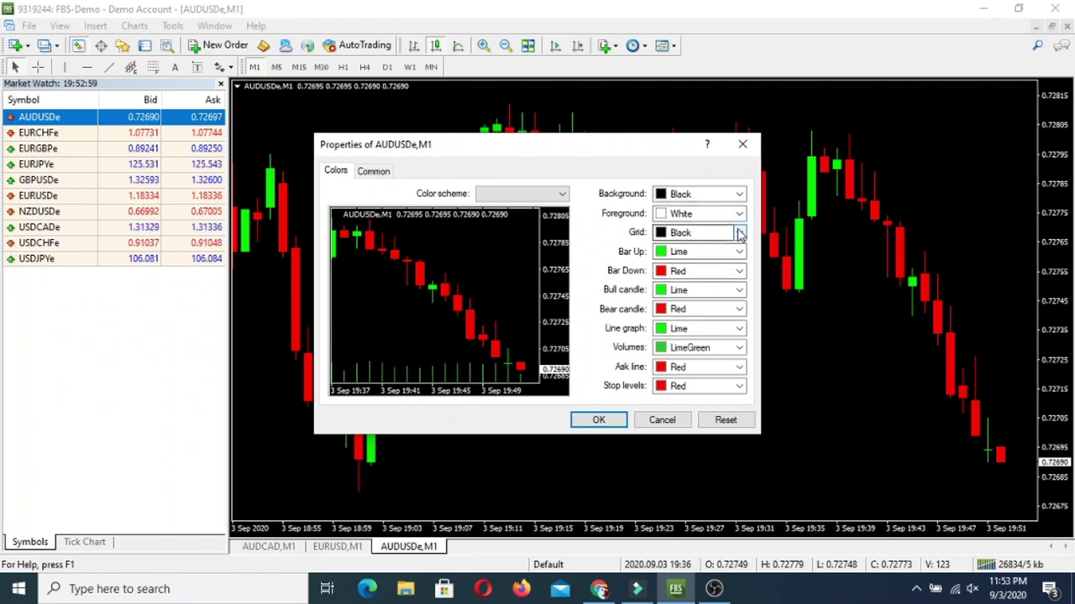
click(739, 235)
click(802, 429)
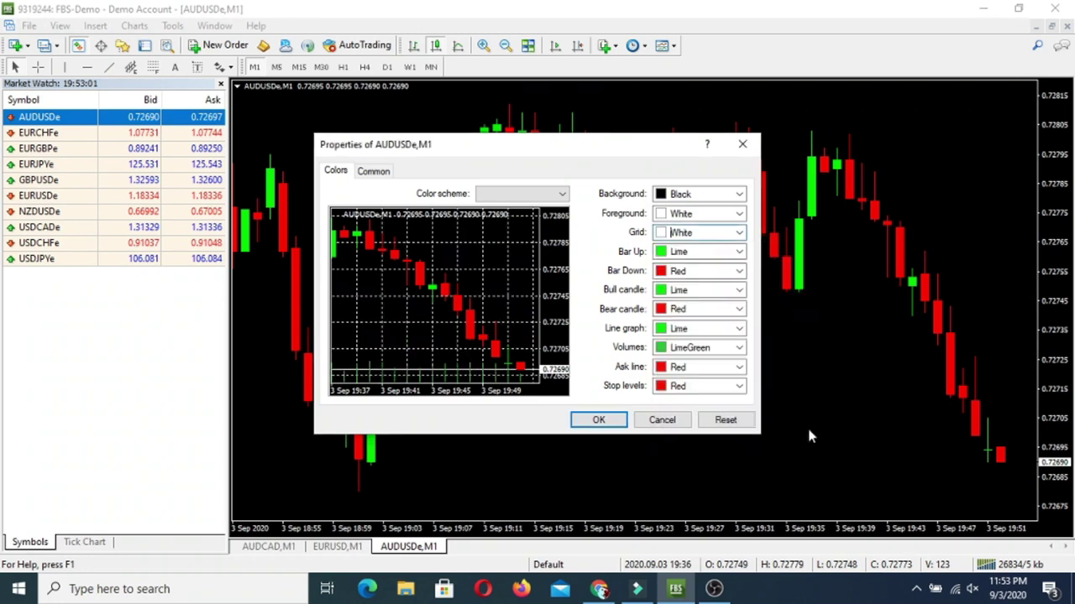
click(599, 428)
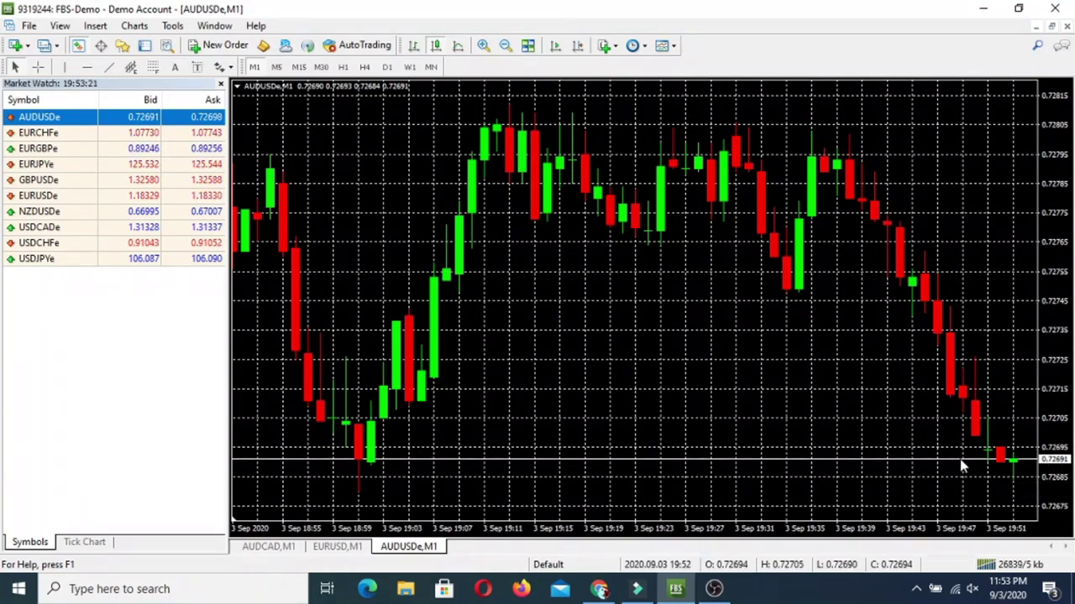
Change the AUDUSDe chart's grid colour to Lavender and apply it
right_click(590, 279)
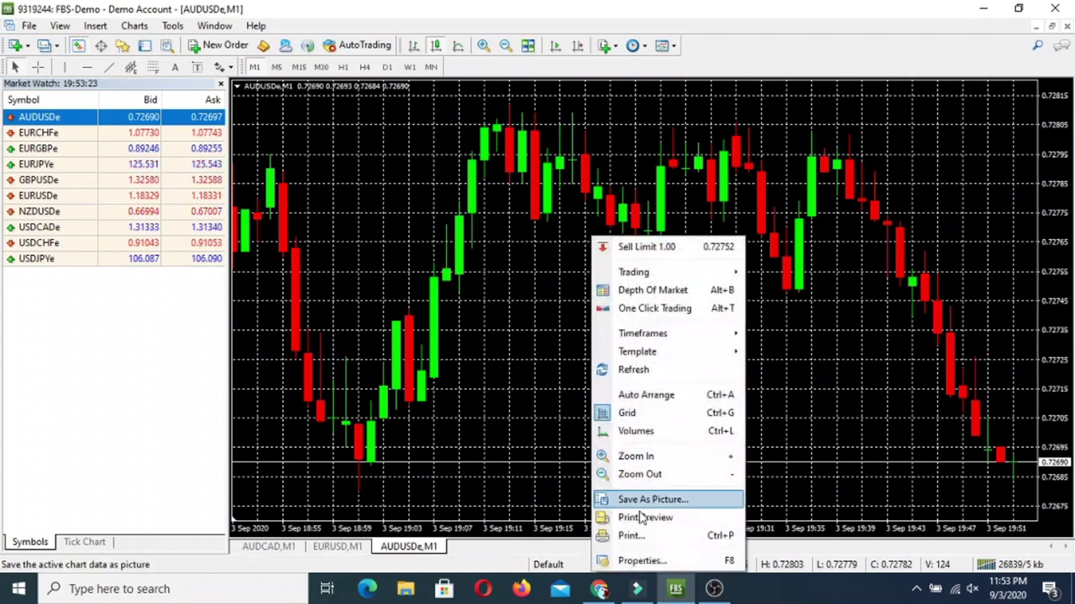
click(638, 561)
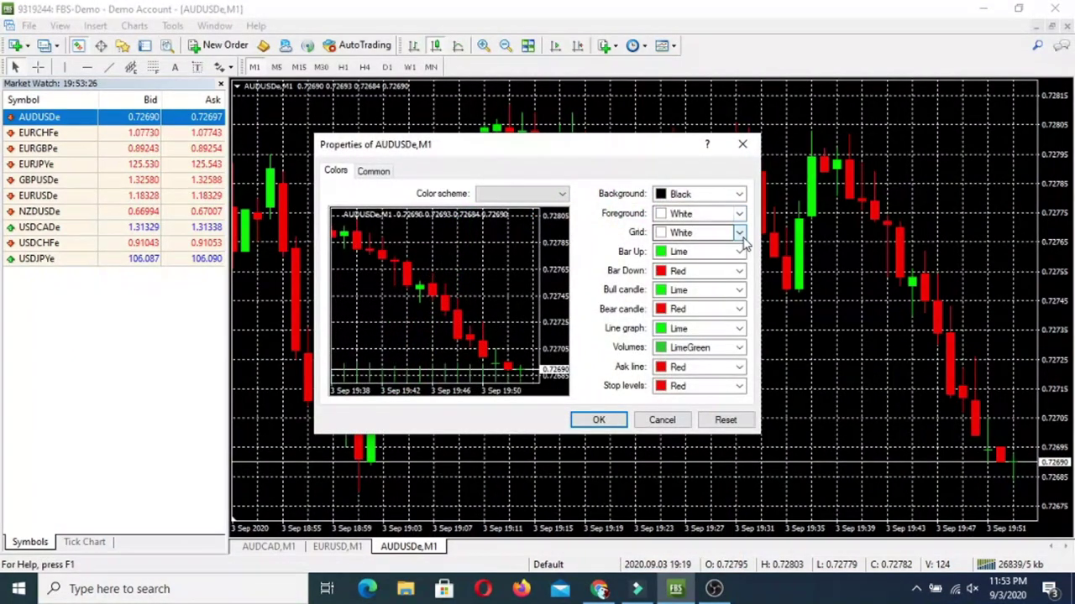
click(739, 233)
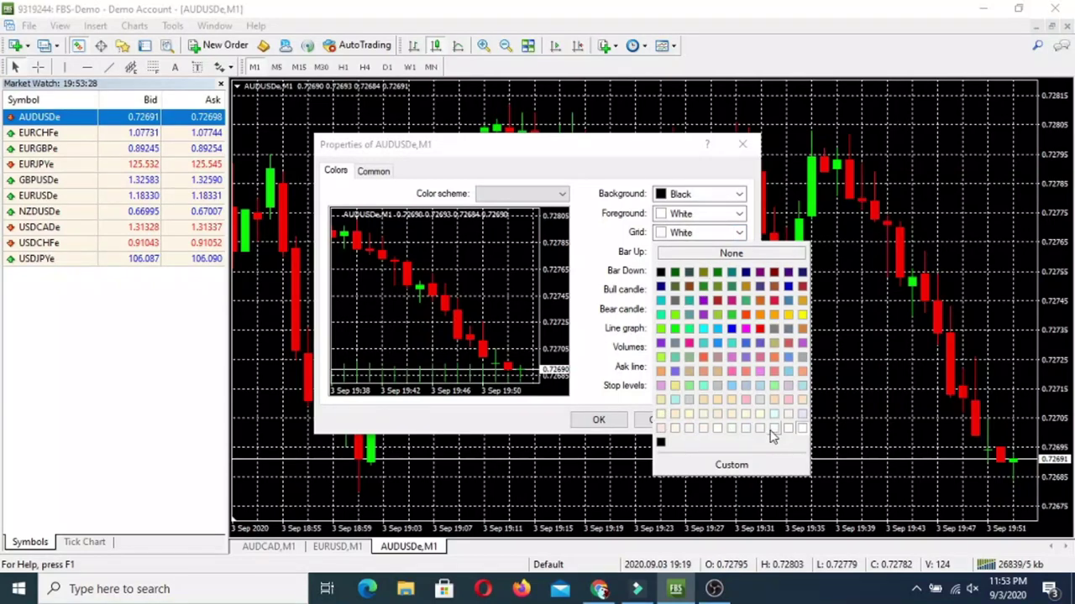
click(801, 414)
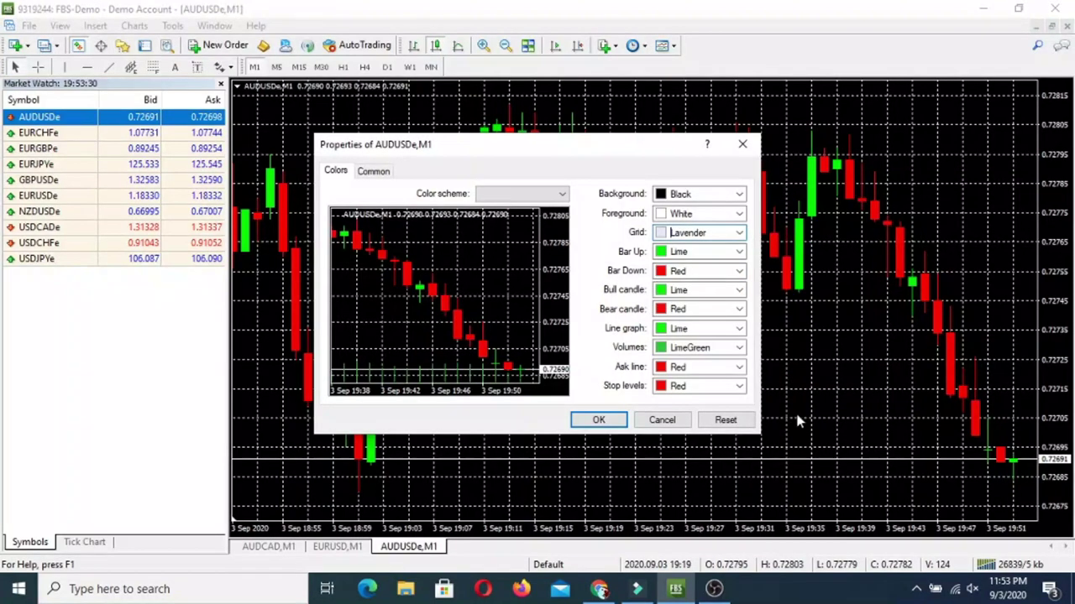
click(599, 419)
Turn off the Show grid option in the AUDUSDe chart's common properties
right_click(638, 263)
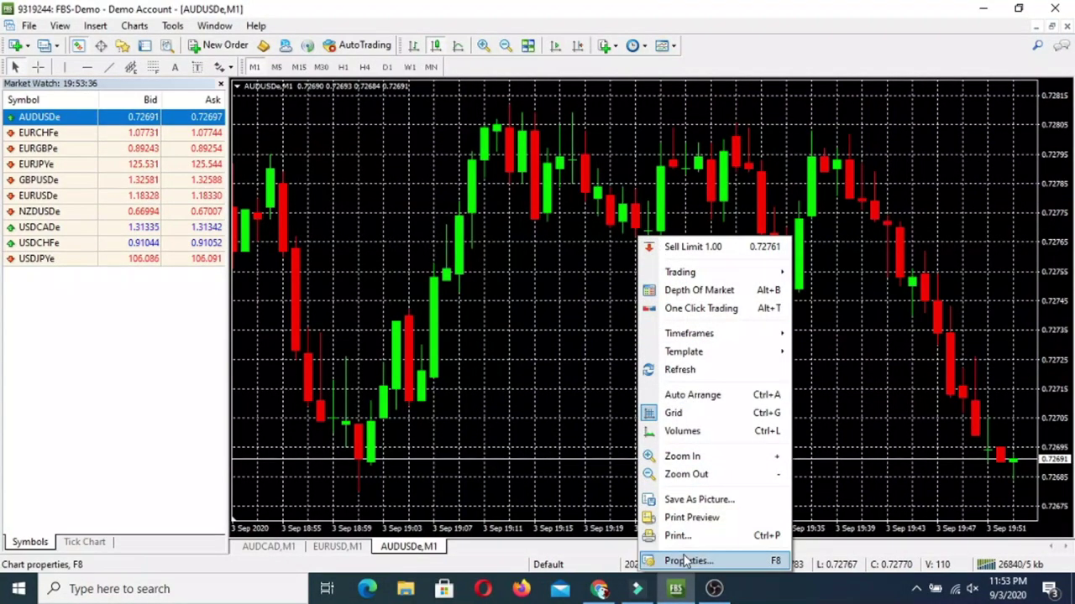
click(685, 561)
click(385, 173)
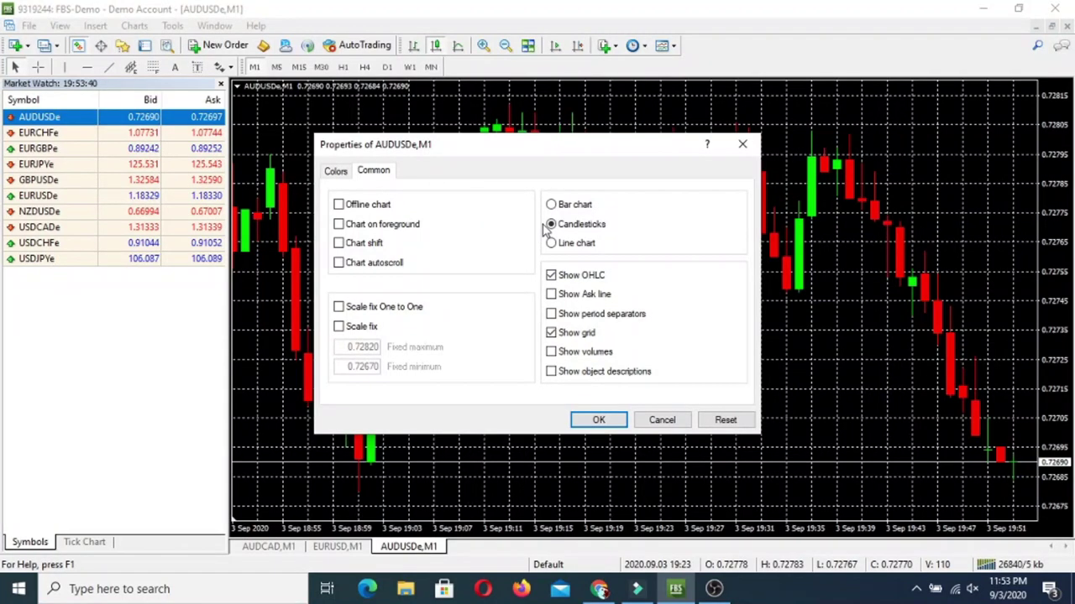
click(551, 333)
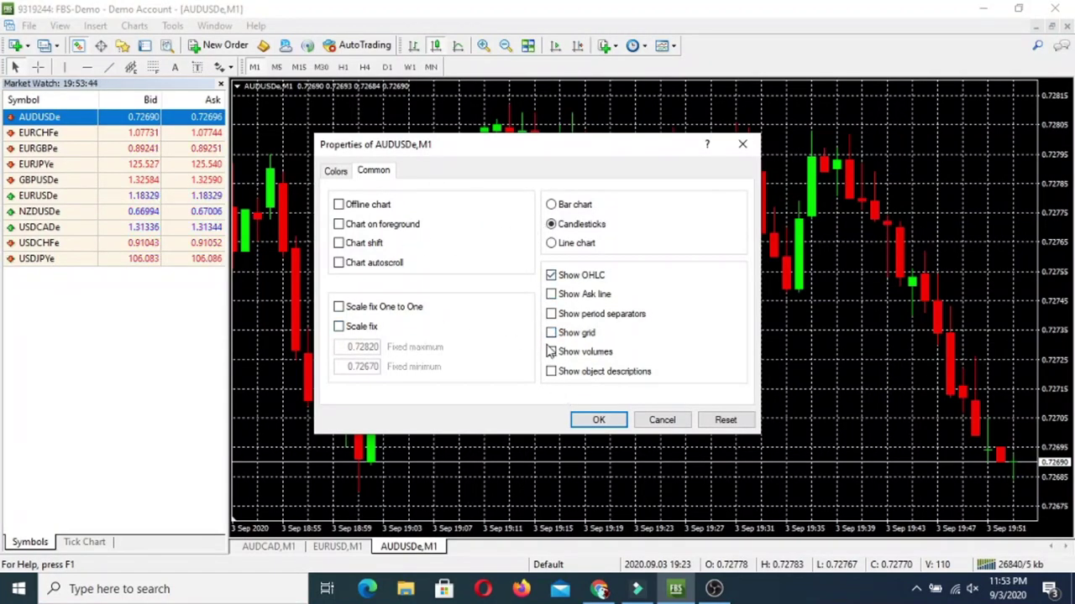
click(598, 420)
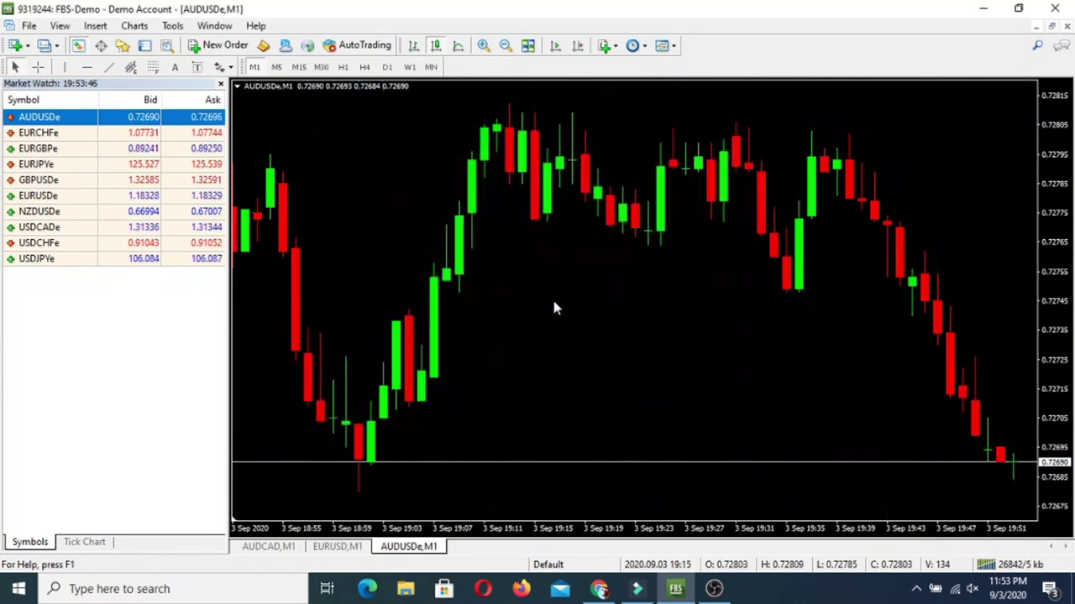
Review the Show OHLC option among the AUDUSDe chart's common display properties and close them
right_click(622, 342)
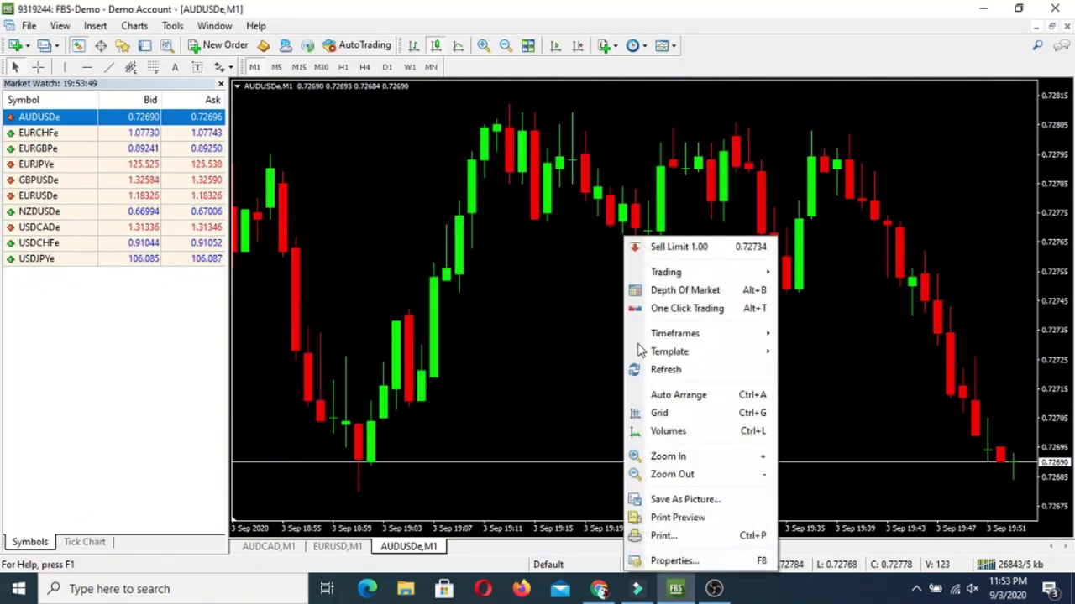
click(650, 558)
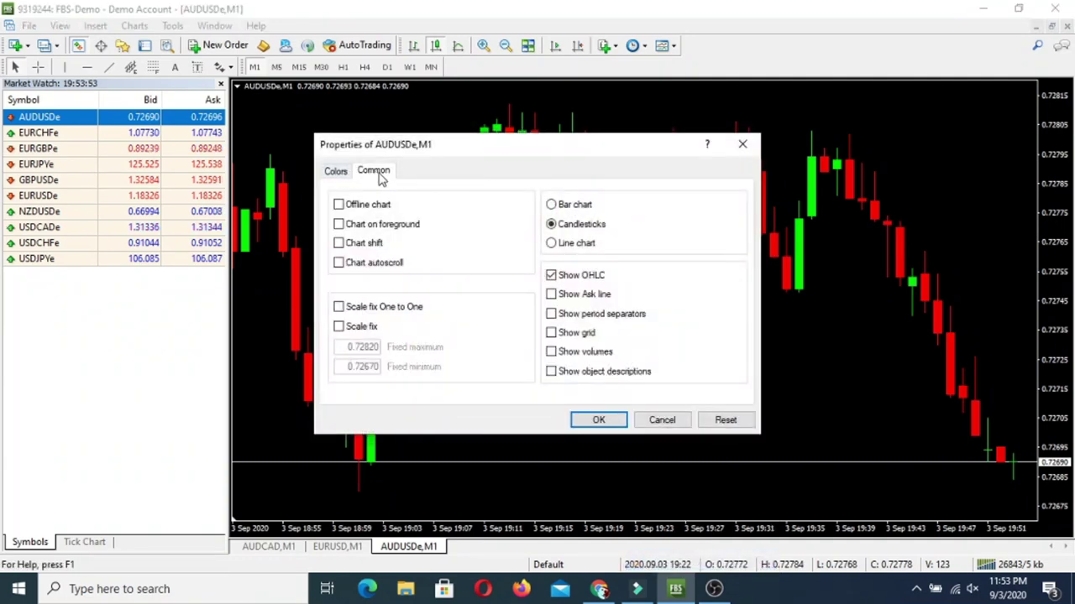
click(550, 275)
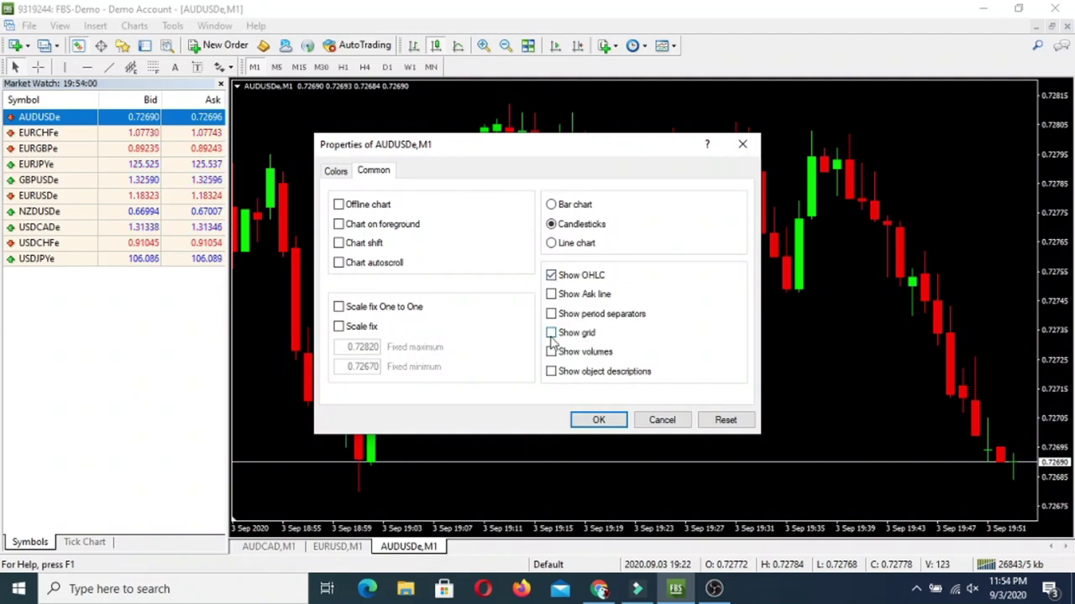
click(599, 419)
drag(632, 371, 491, 356)
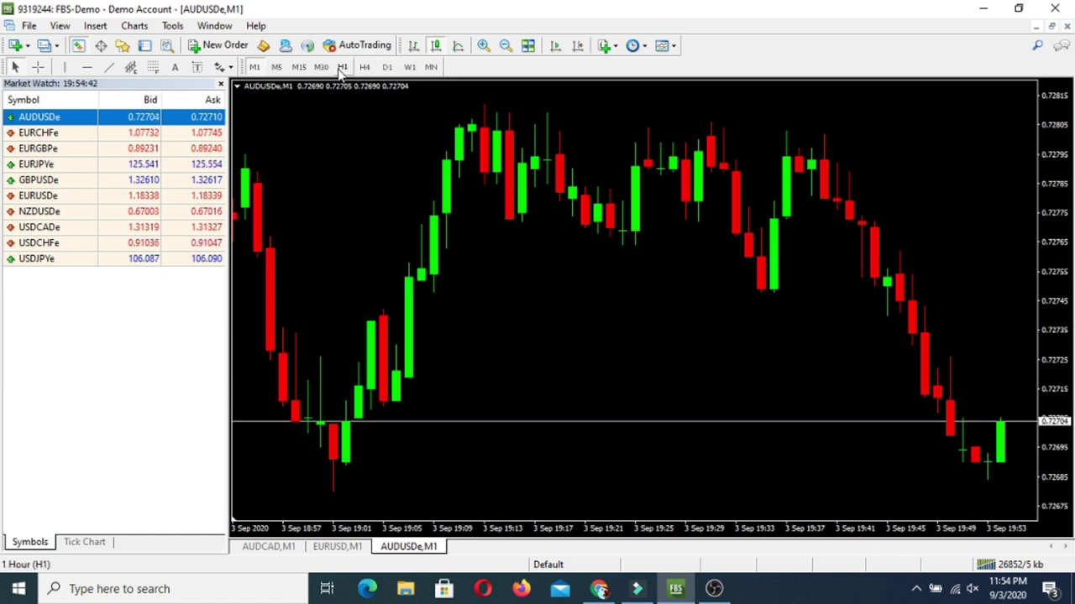
View the AUDUSDe chart in the M5, M15 and M30 timeframes and return it to M1
click(276, 68)
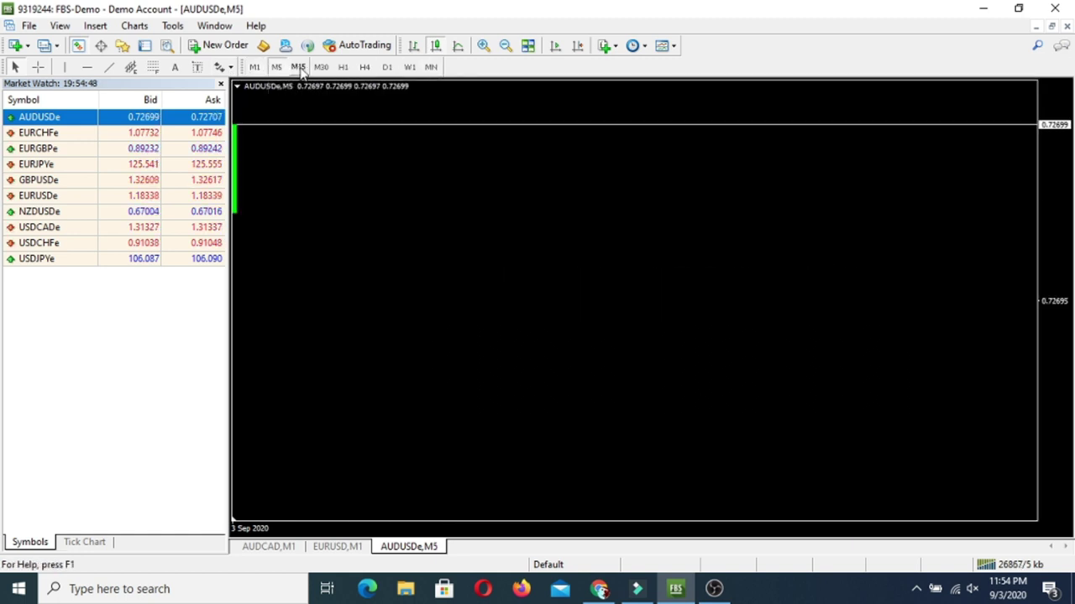
click(298, 67)
click(321, 67)
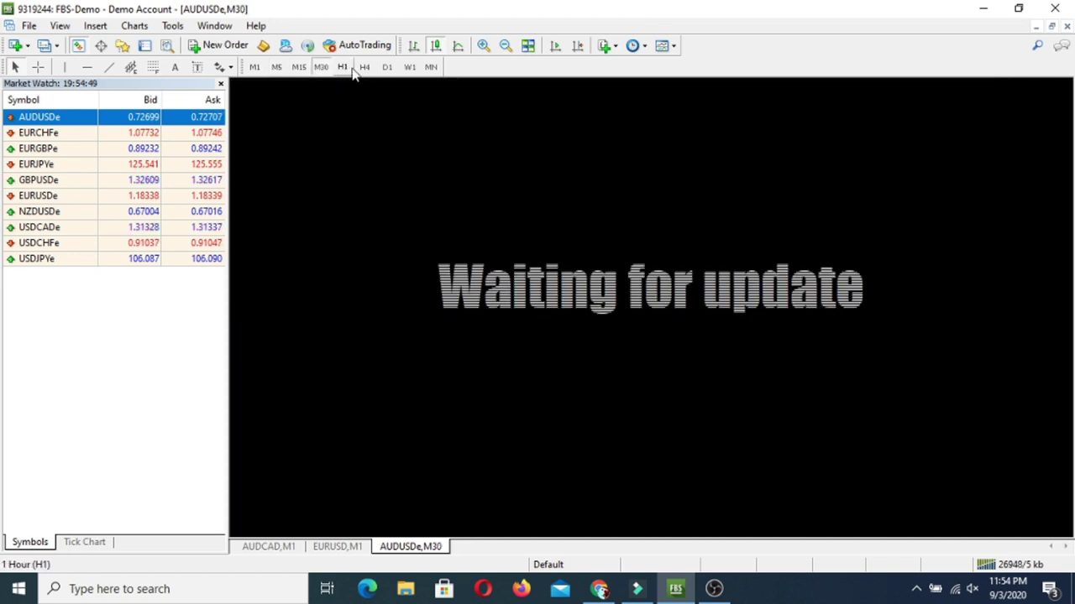
click(255, 67)
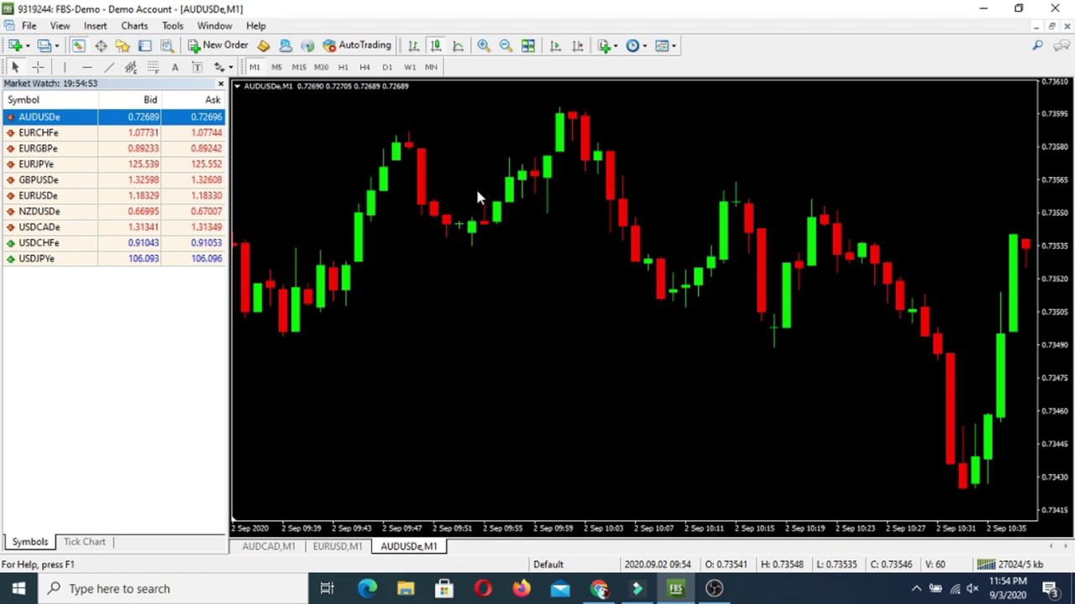
scroll(520, 298, down, 10)
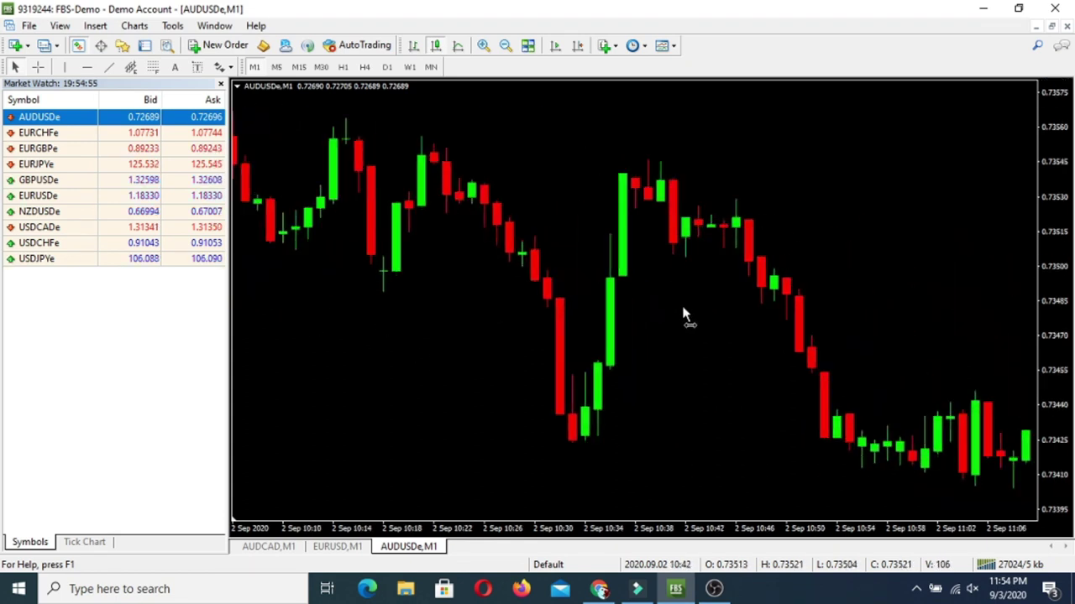
scroll(684, 315, down, 15)
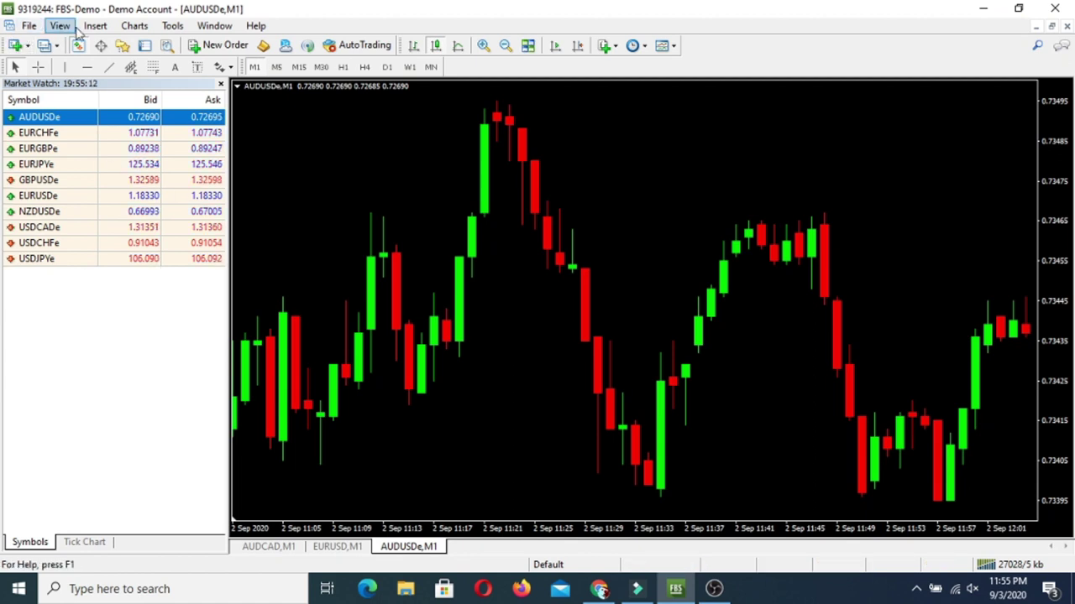
mouse_move(196, 119)
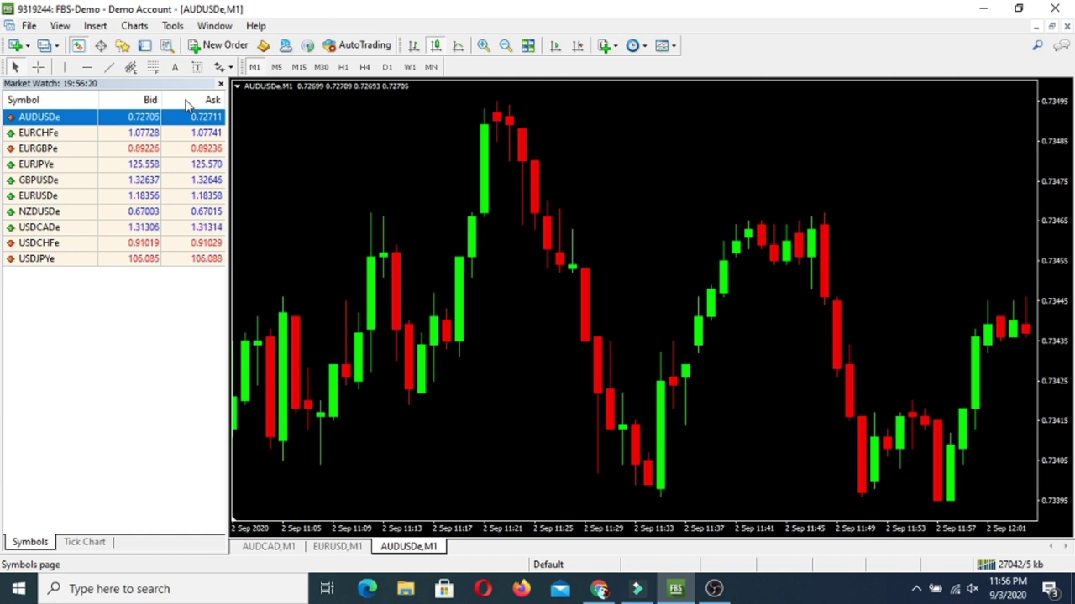
Open the terminal's data folder in File Explorer and close the duplicate folder window
click(30, 26)
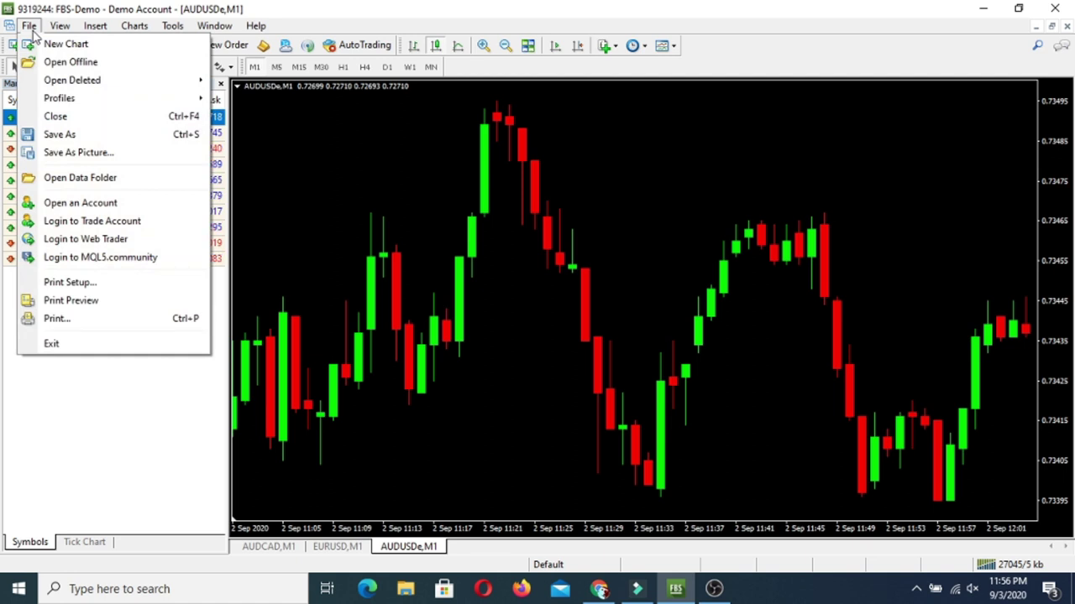
click(97, 179)
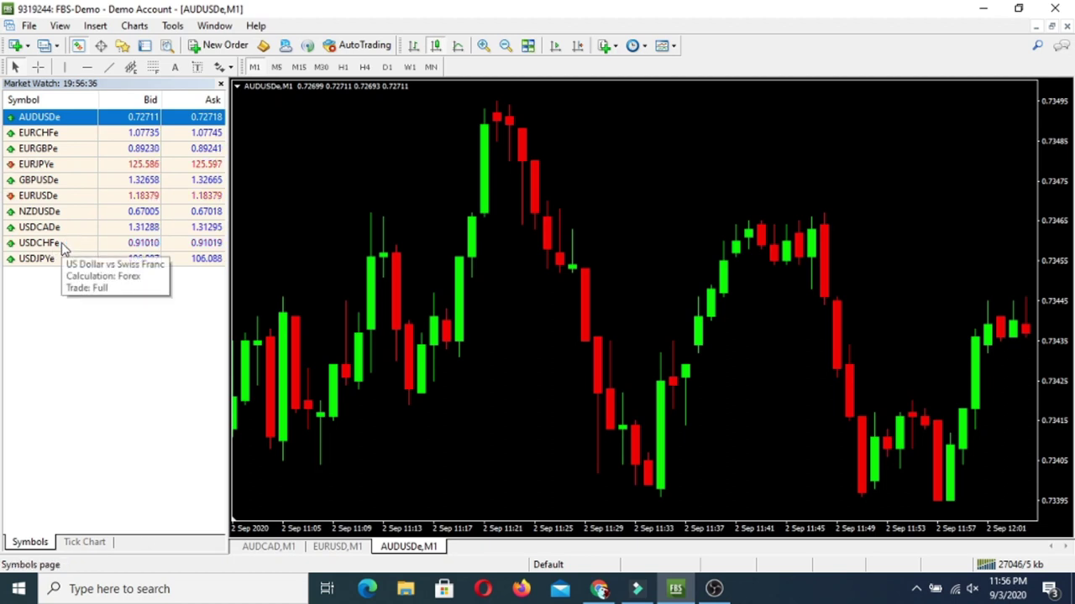
click(34, 27)
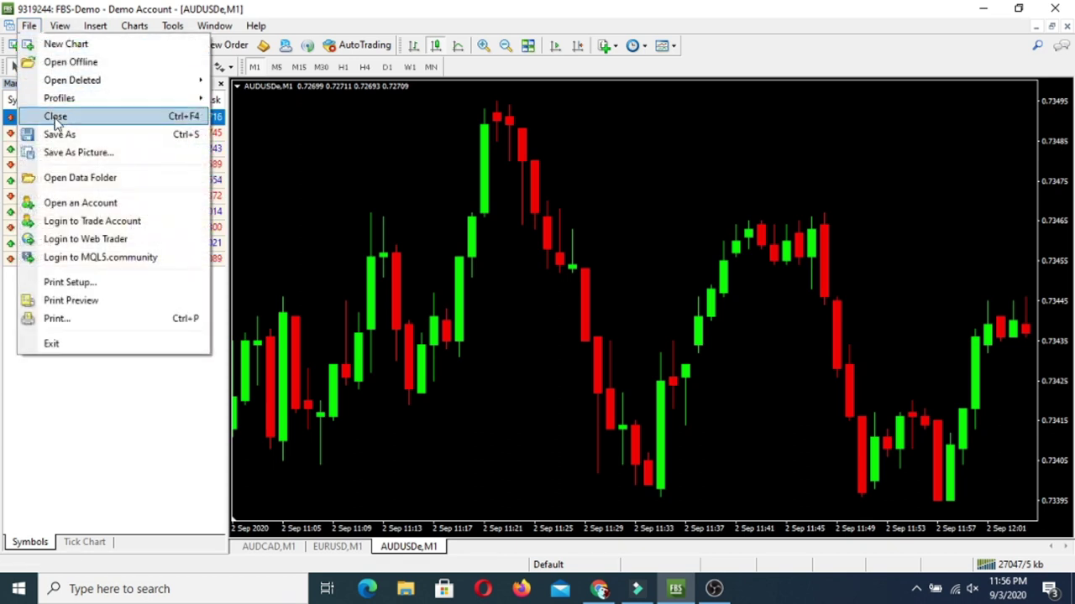
click(76, 185)
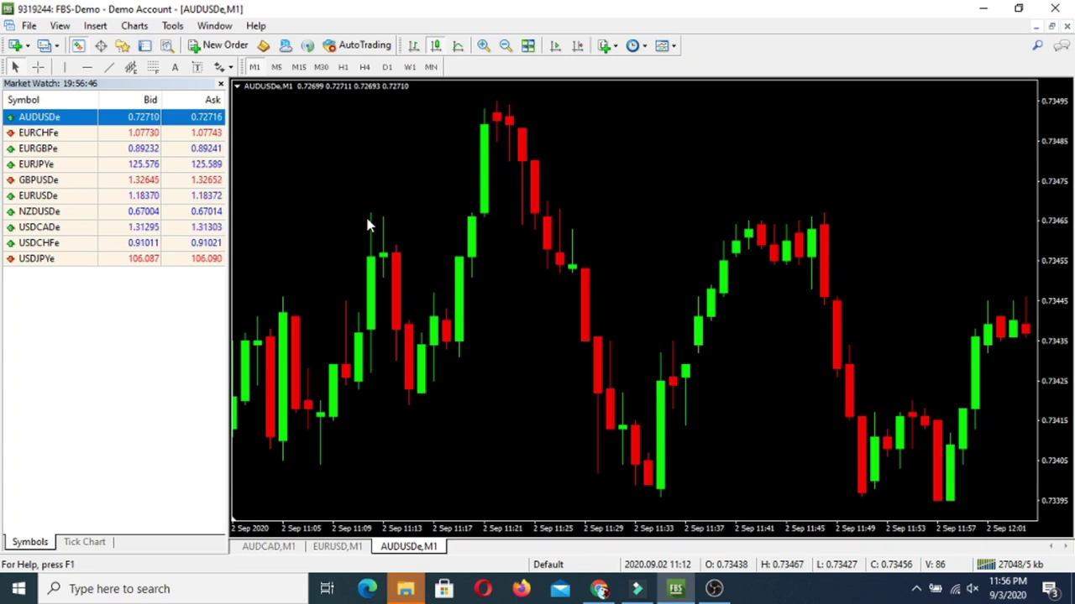
click(406, 591)
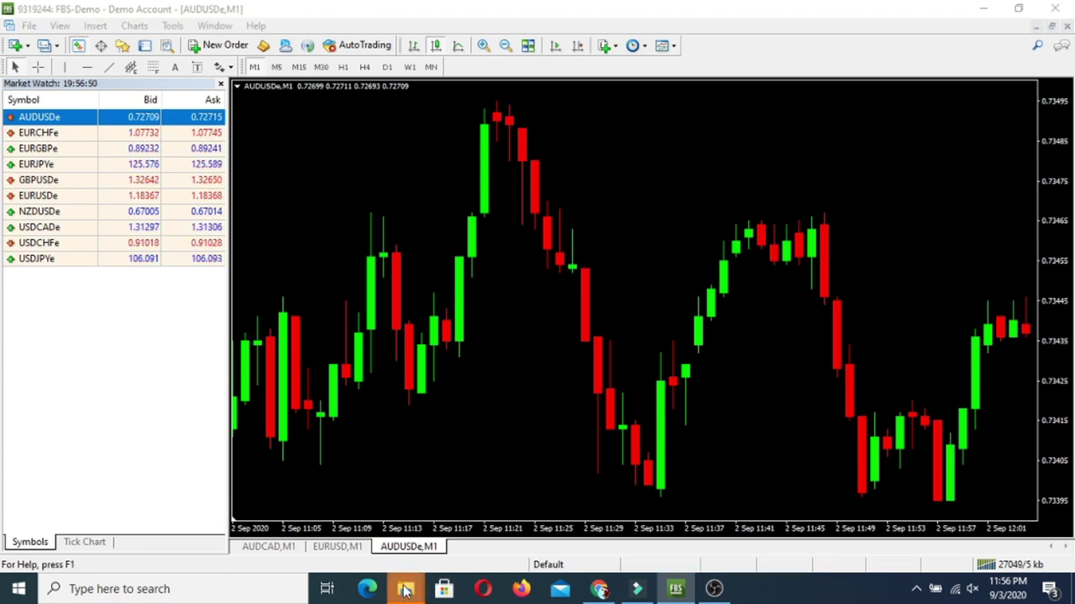
mouse_move(406, 584)
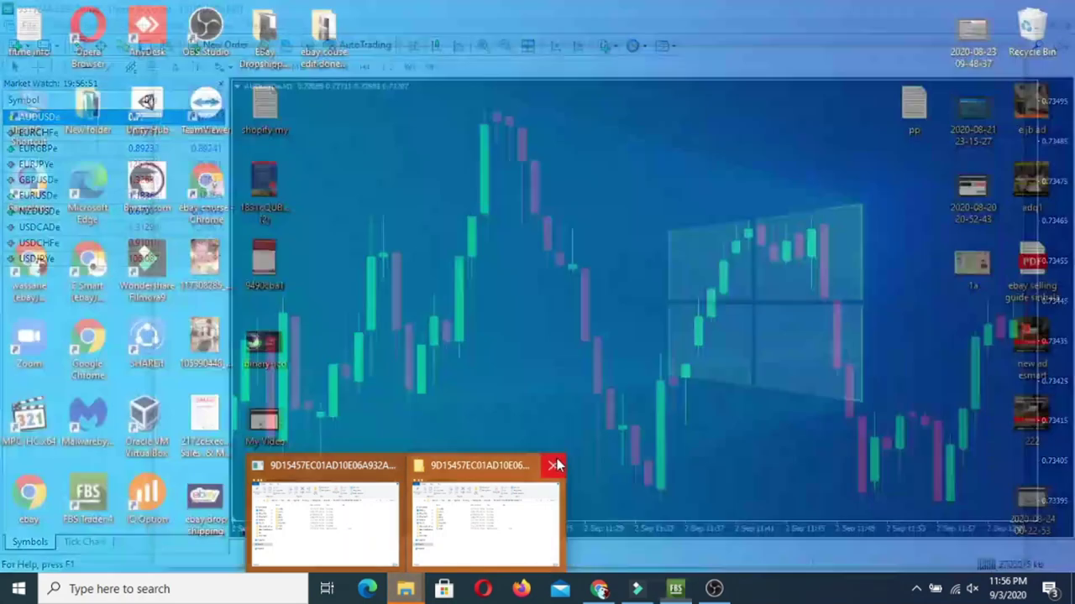
click(556, 465)
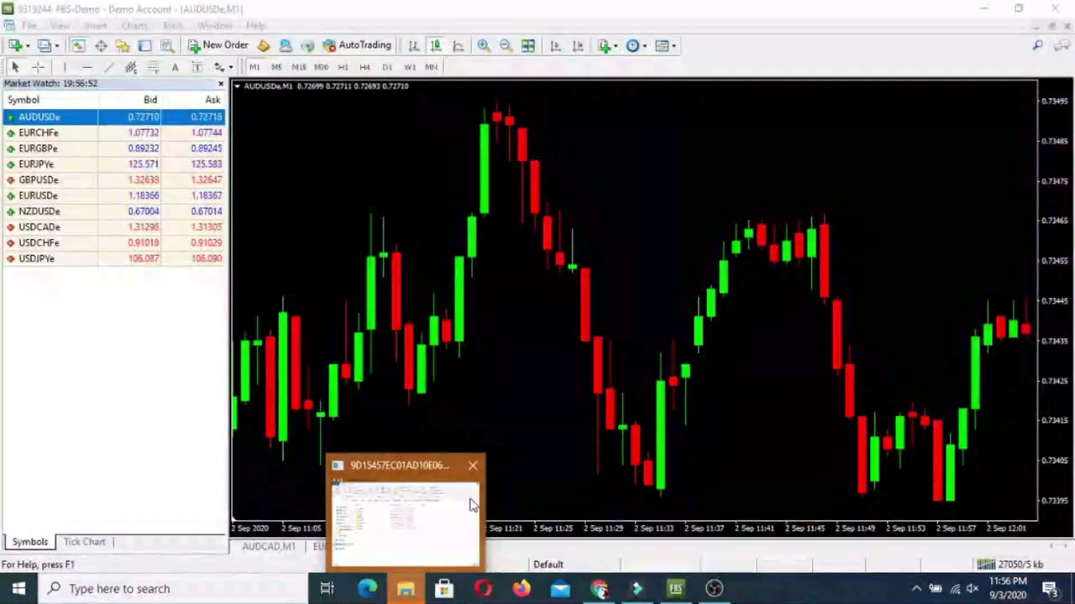
click(396, 592)
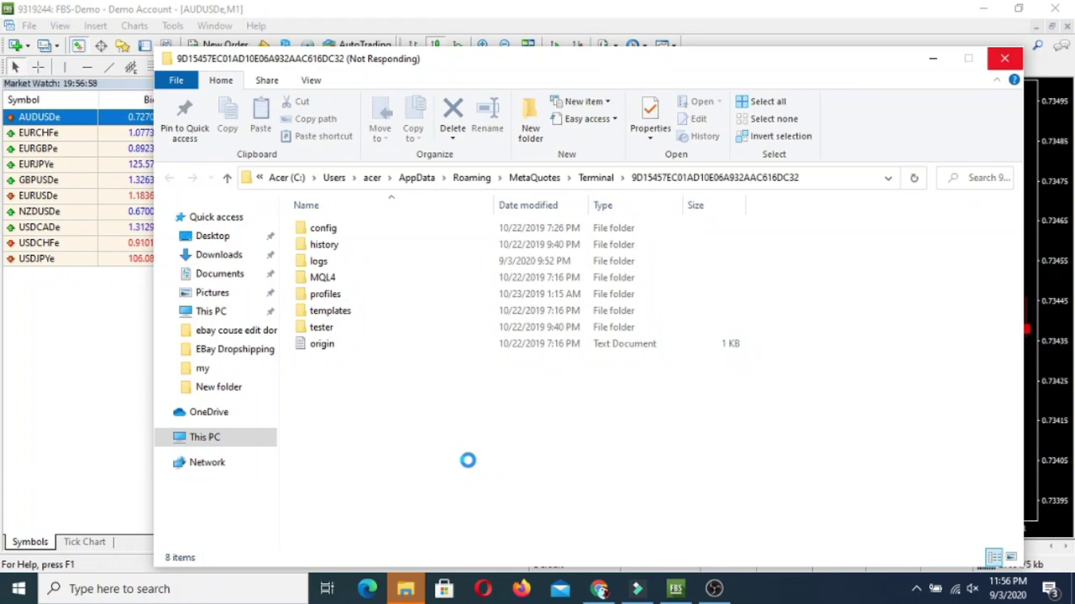
Open the MQL4 folder in the data folder and go into its Indicators subfolder
double_click(326, 280)
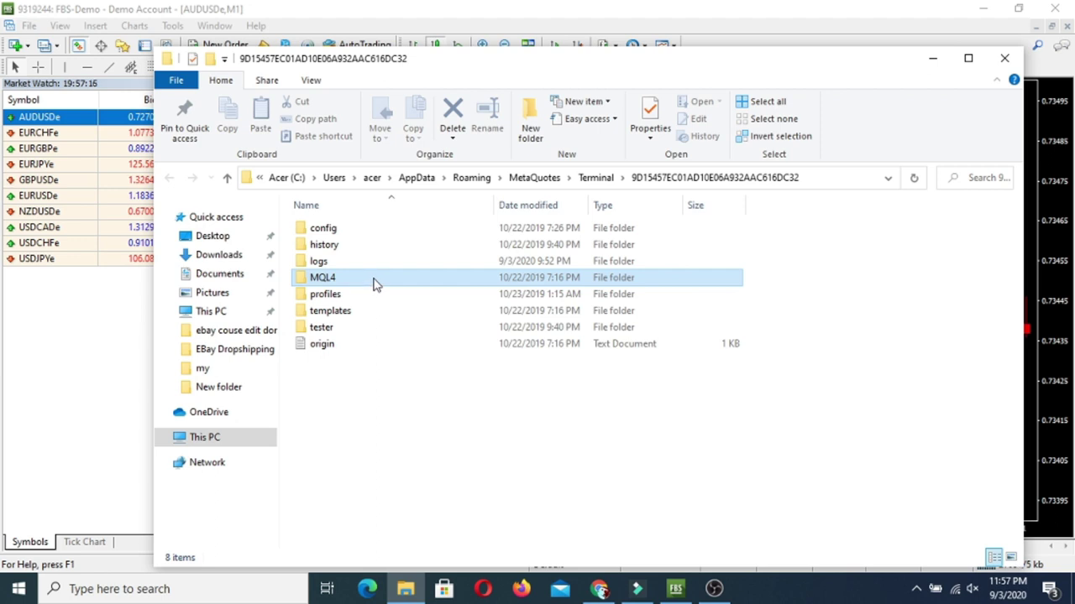
double_click(314, 279)
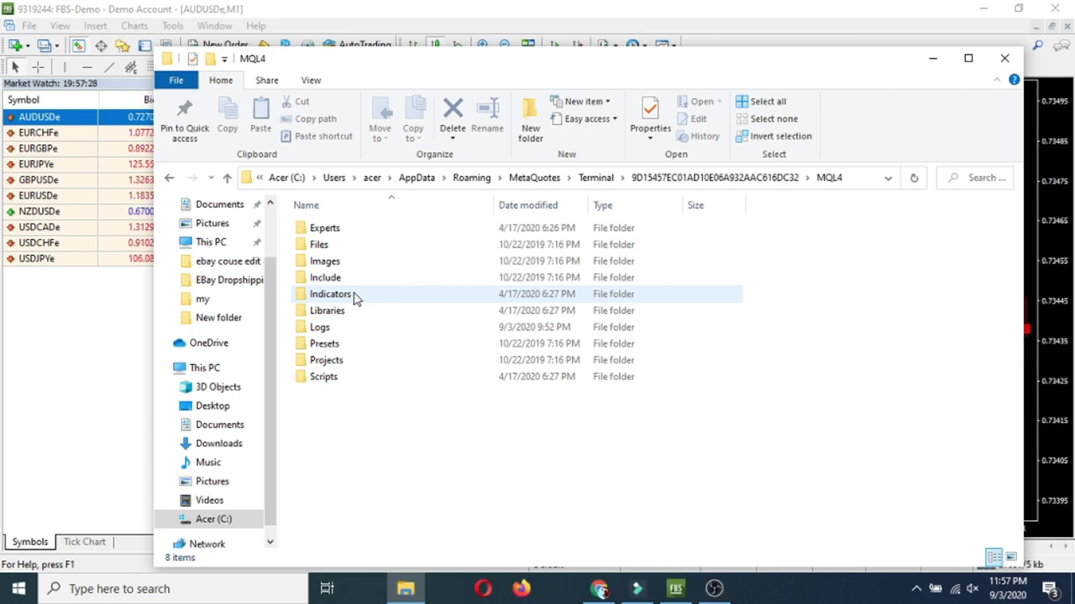
click(353, 295)
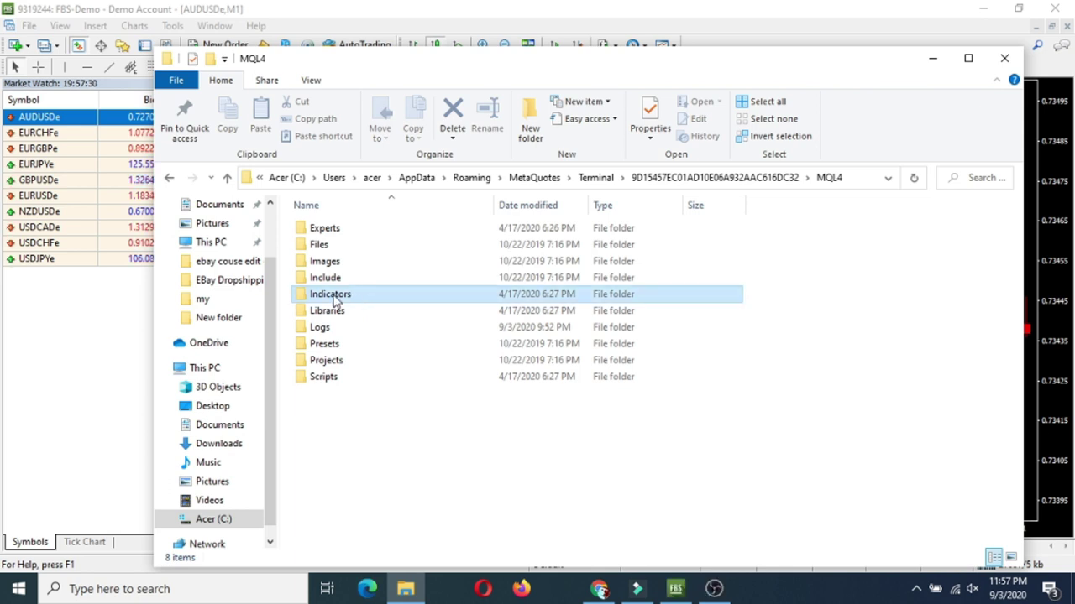
double_click(335, 300)
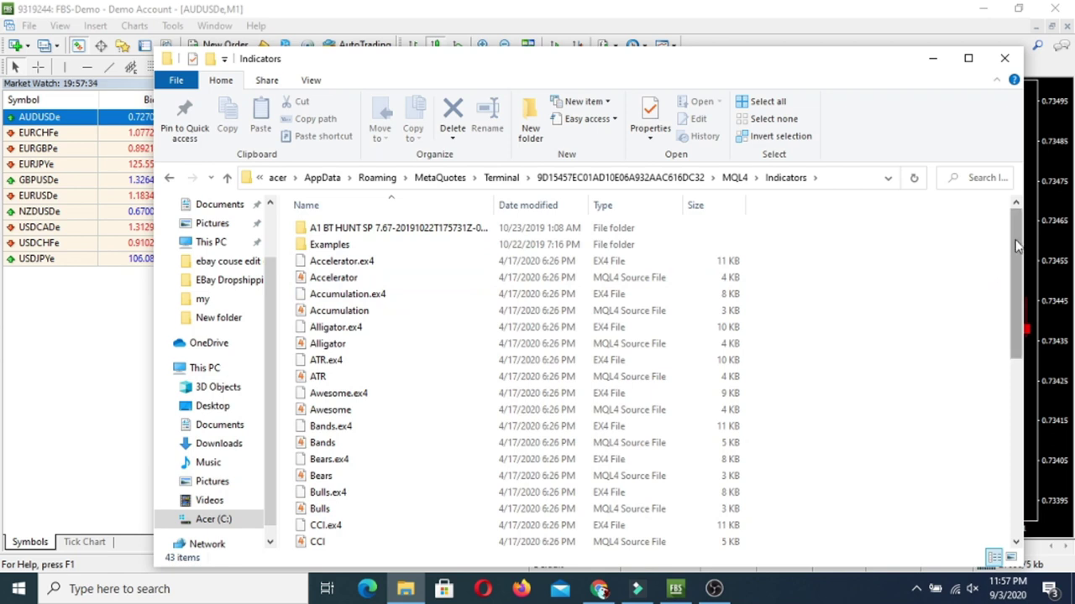
Look through the files in the Indicators folder, select the A1 BT HUNT SP 7.67 folder, and close the File Explorer window
drag(1015, 242, 1013, 529)
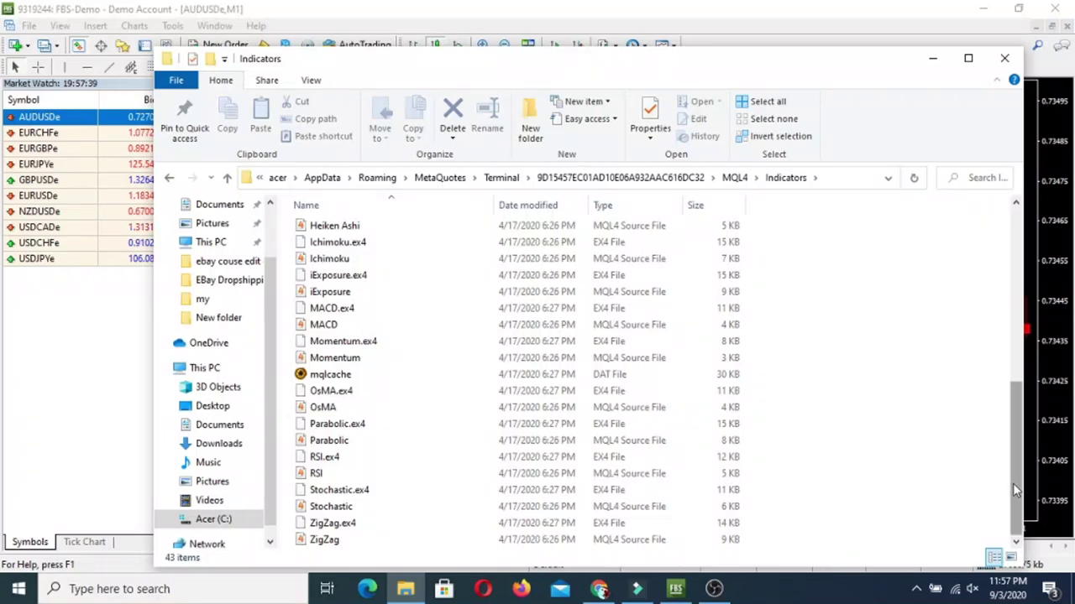
drag(1013, 483, 1010, 293)
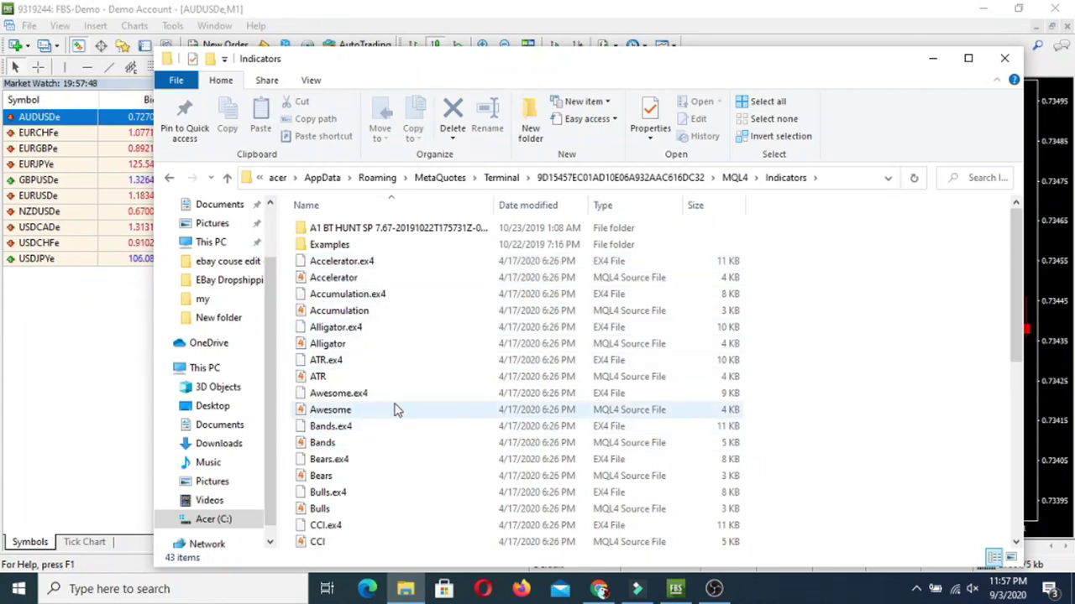
scroll(349, 512, down, 3)
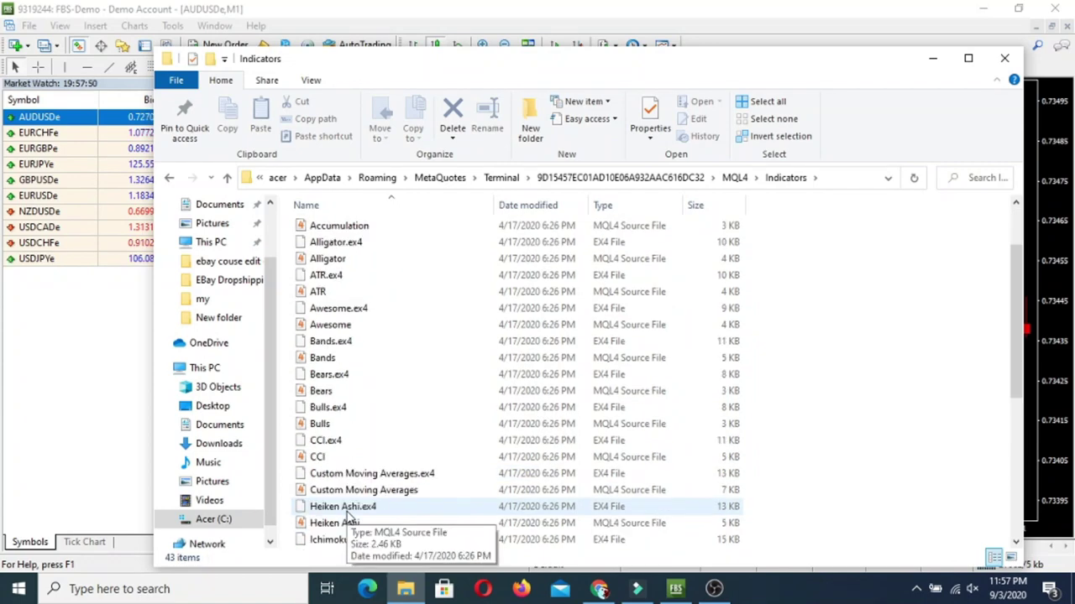
scroll(377, 475, down, 1)
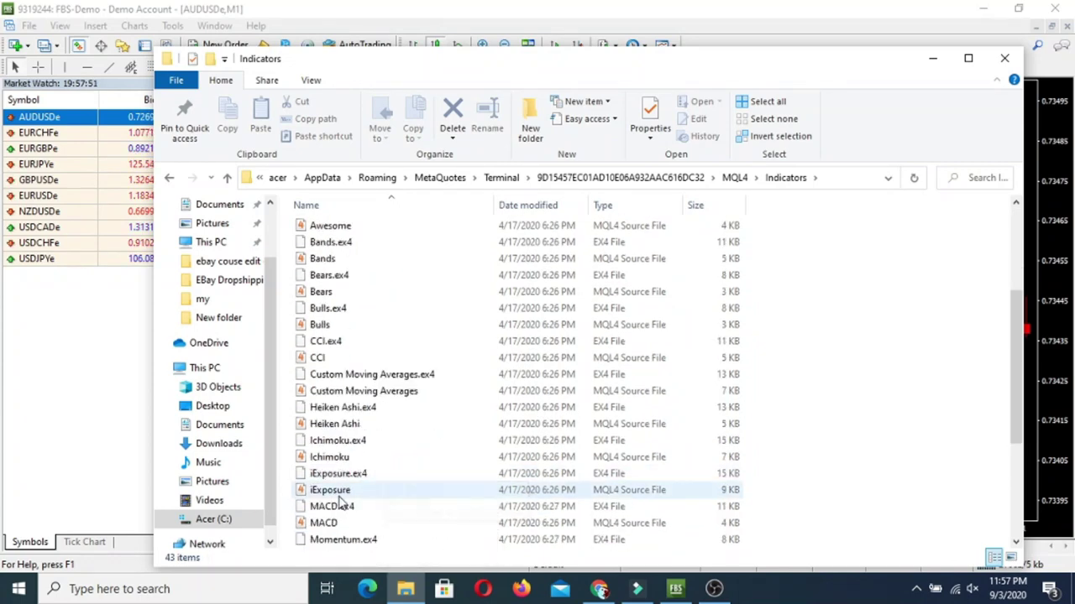
scroll(405, 498, down, 2)
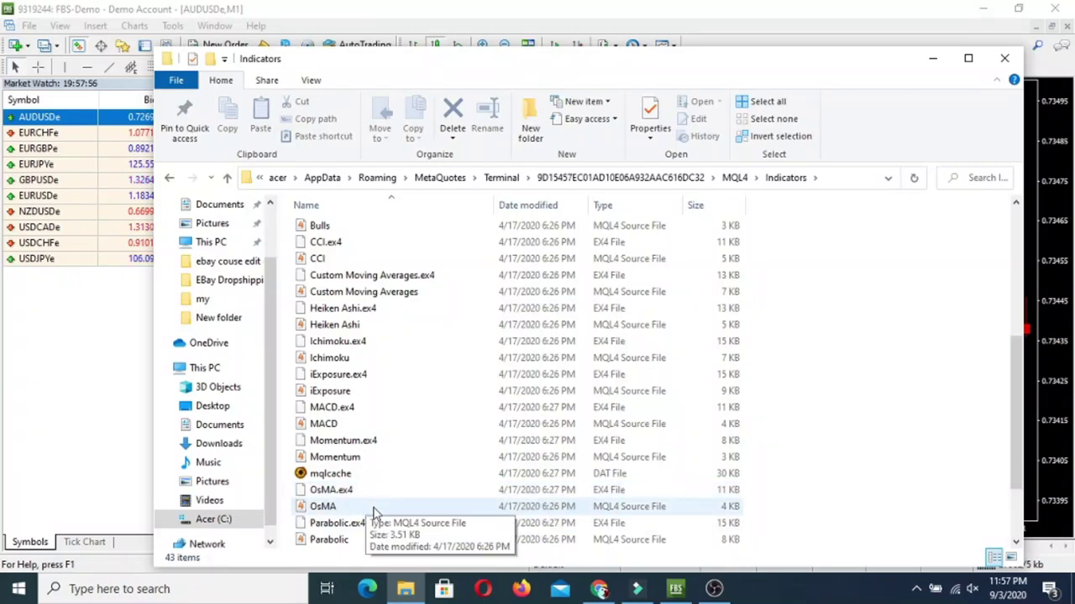
drag(1010, 418, 1013, 246)
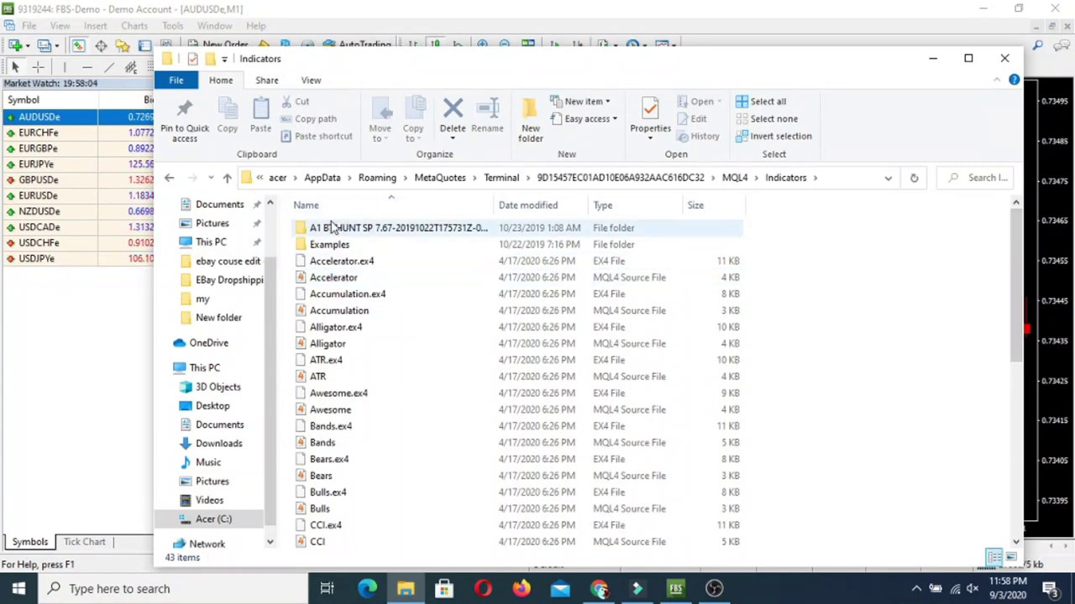
mouse_move(318, 230)
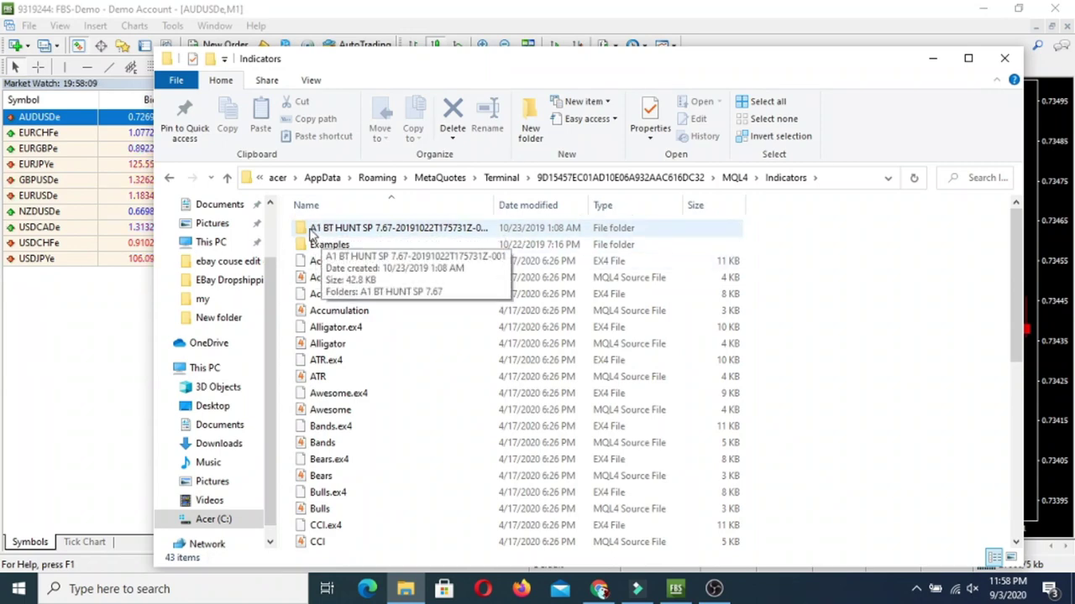
click(379, 227)
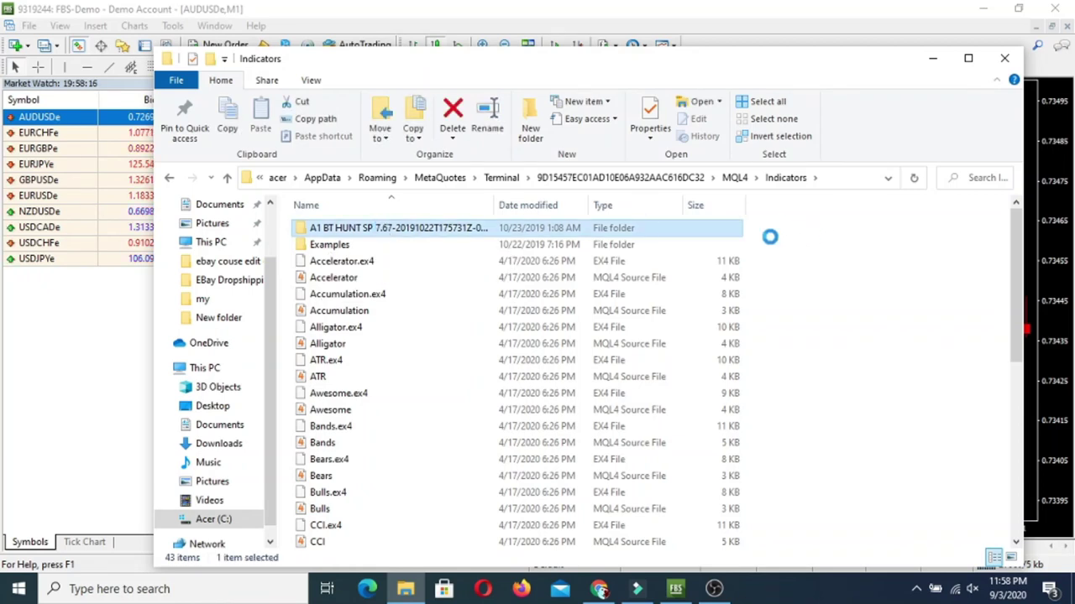
click(1000, 60)
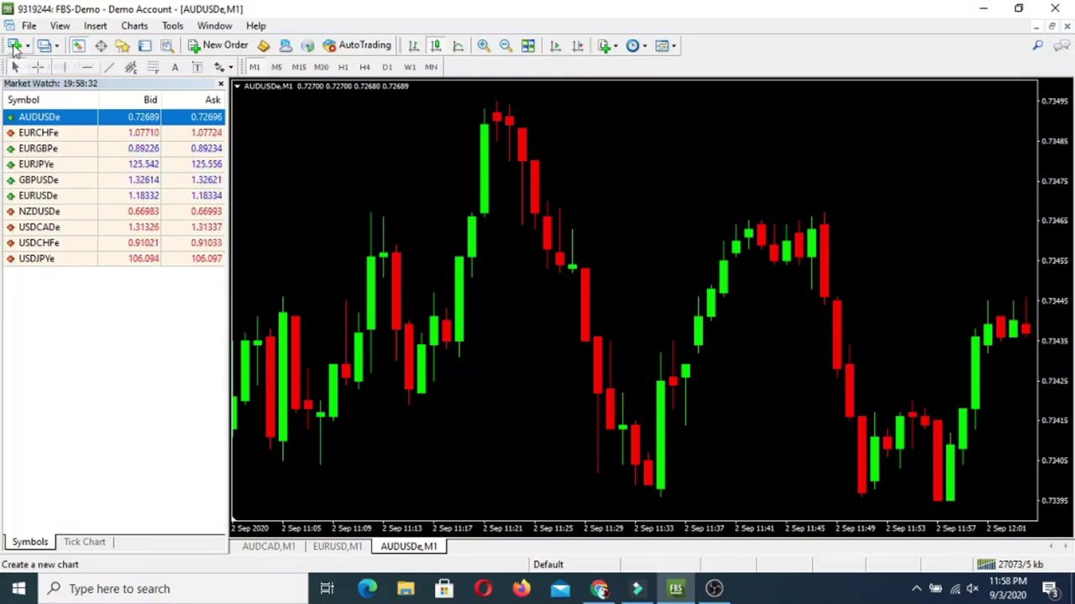
Show the Navigator and locate the A1 BT HUNT SP 7.67 custom indicators in its Indicators tree
click(120, 48)
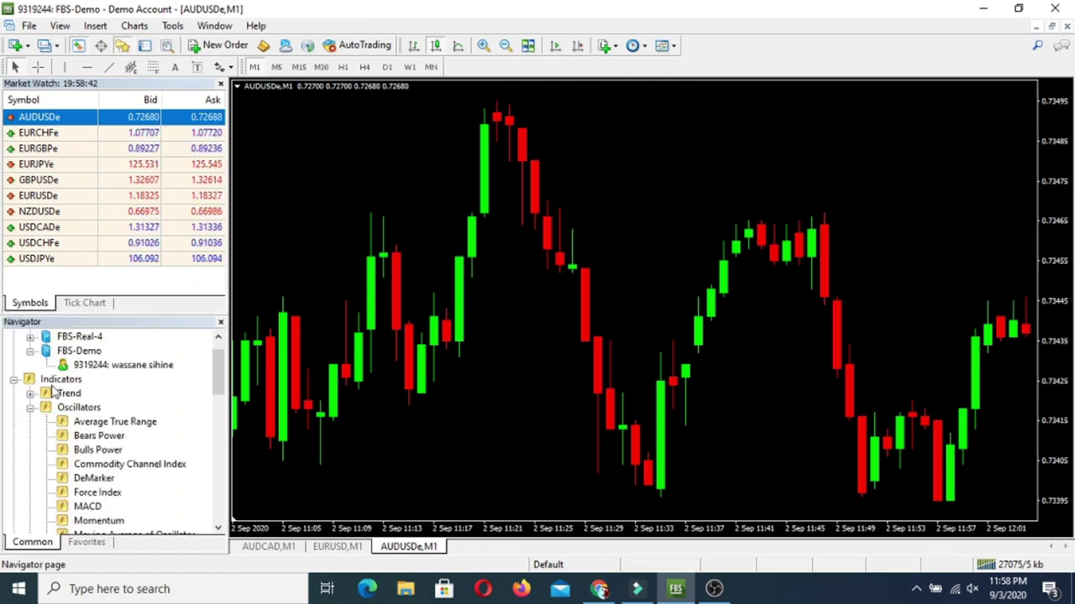
scroll(216, 369, down, 1)
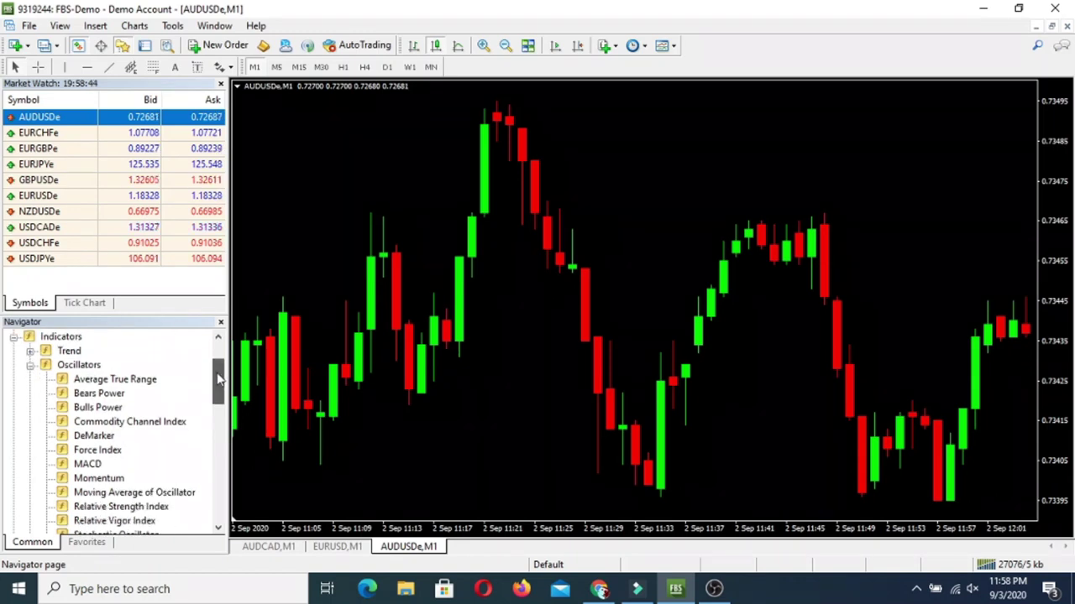
scroll(220, 366, up, 2)
scroll(219, 363, up, 1)
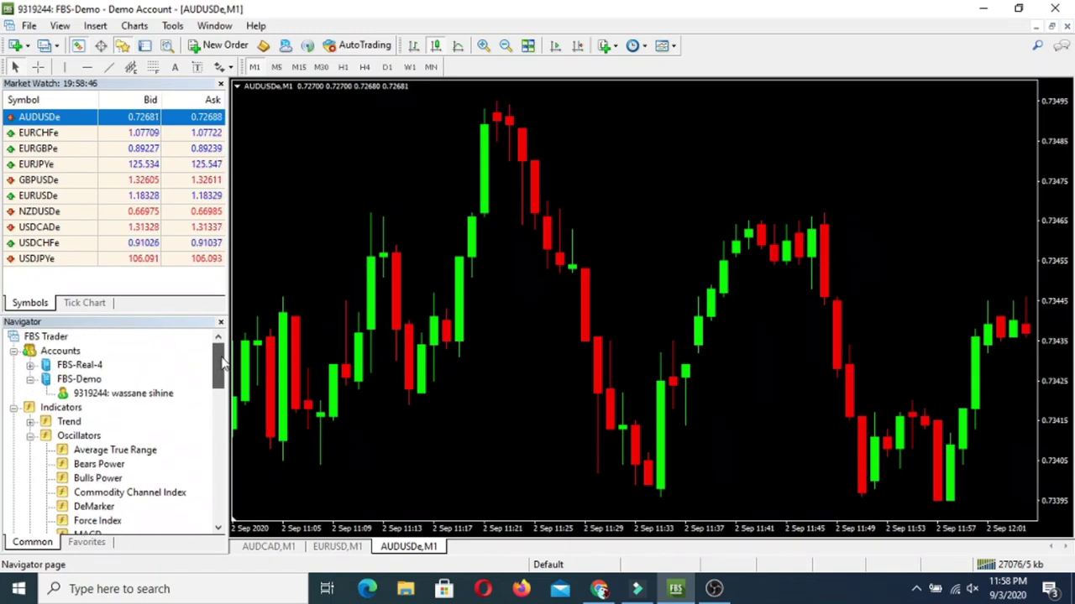
click(14, 410)
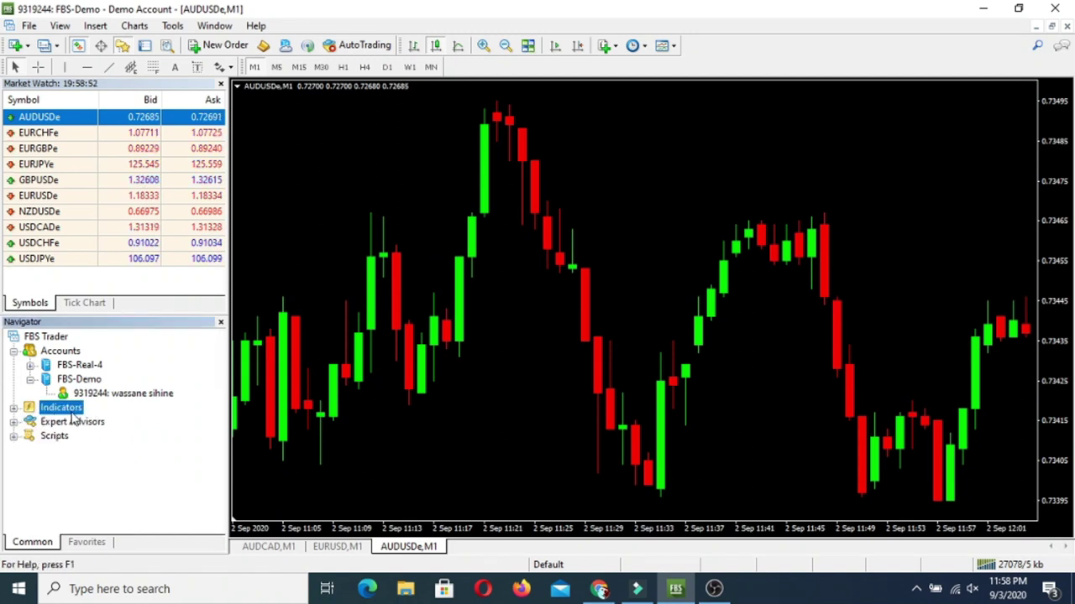
click(13, 408)
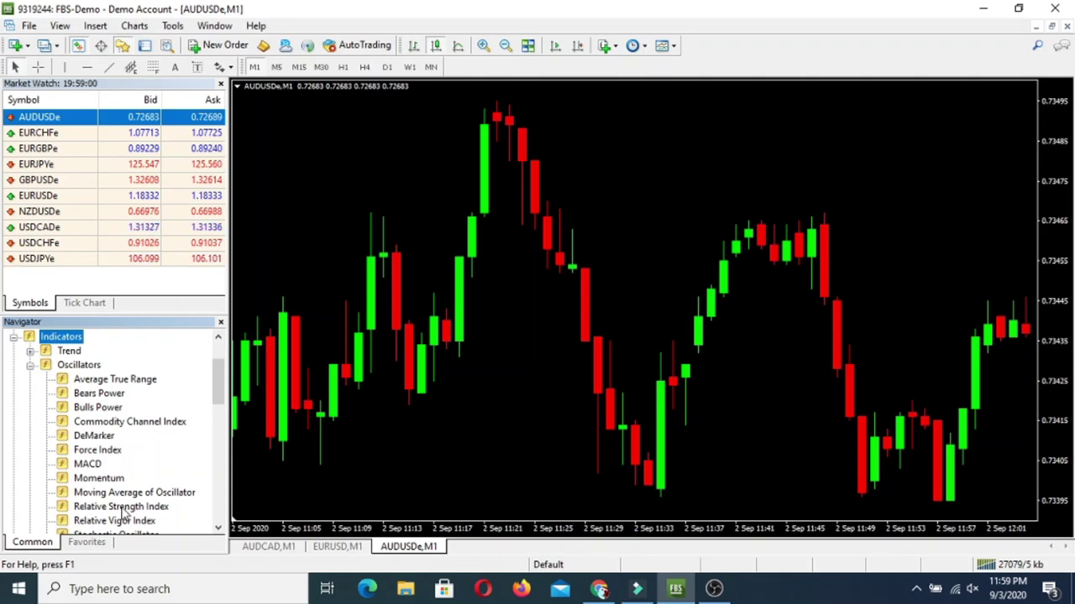
drag(219, 388, 220, 424)
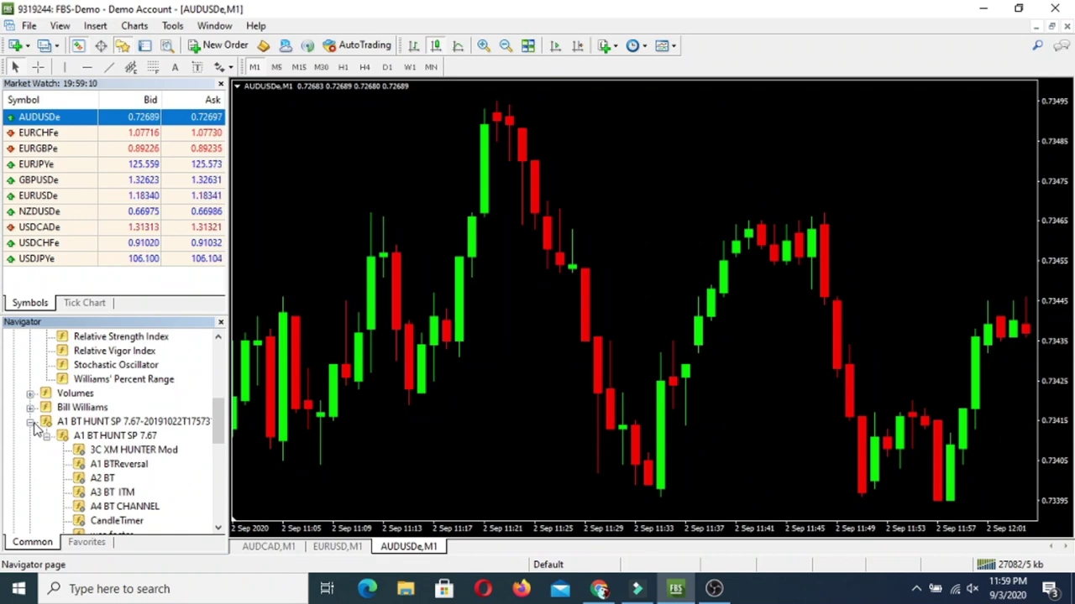
scroll(160, 433, down, 1)
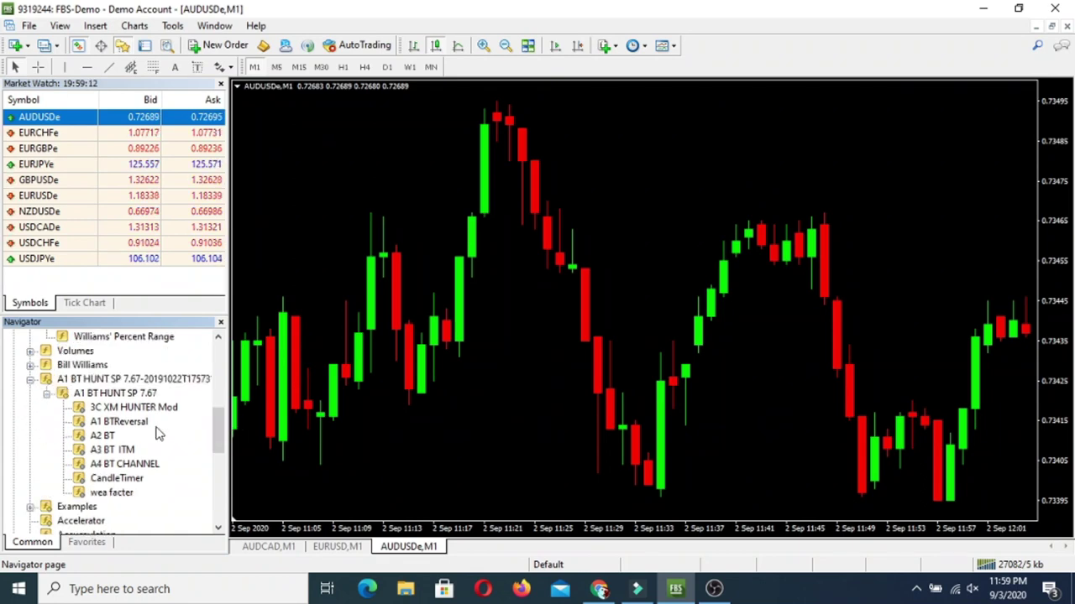
Add the wea facter custom indicator to the AUDUSDe chart with modification of Signals settings allowed
click(101, 493)
drag(386, 420, 386, 420)
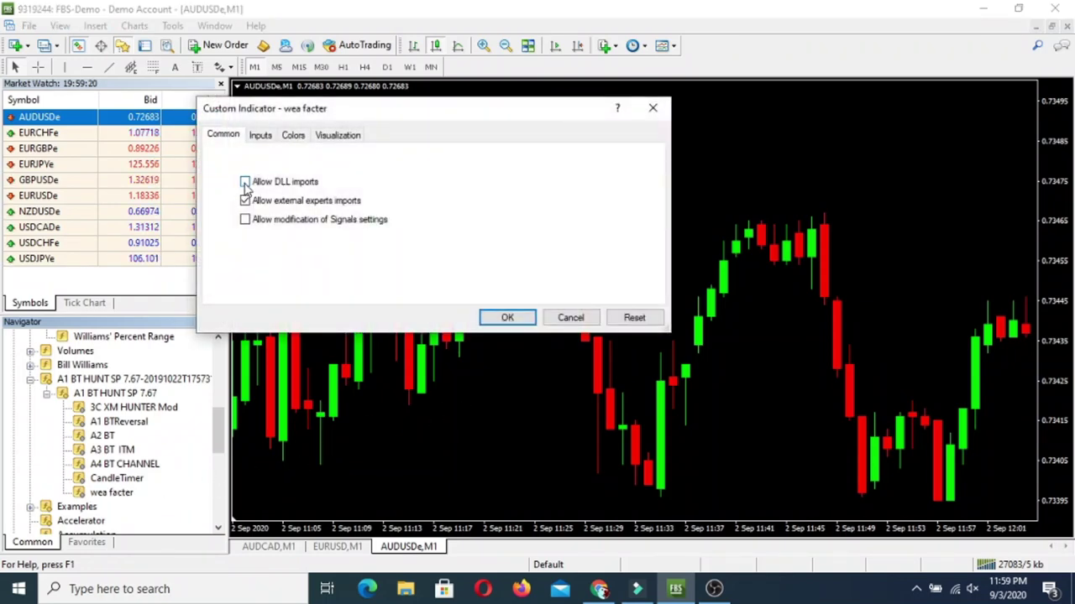
click(245, 219)
click(505, 317)
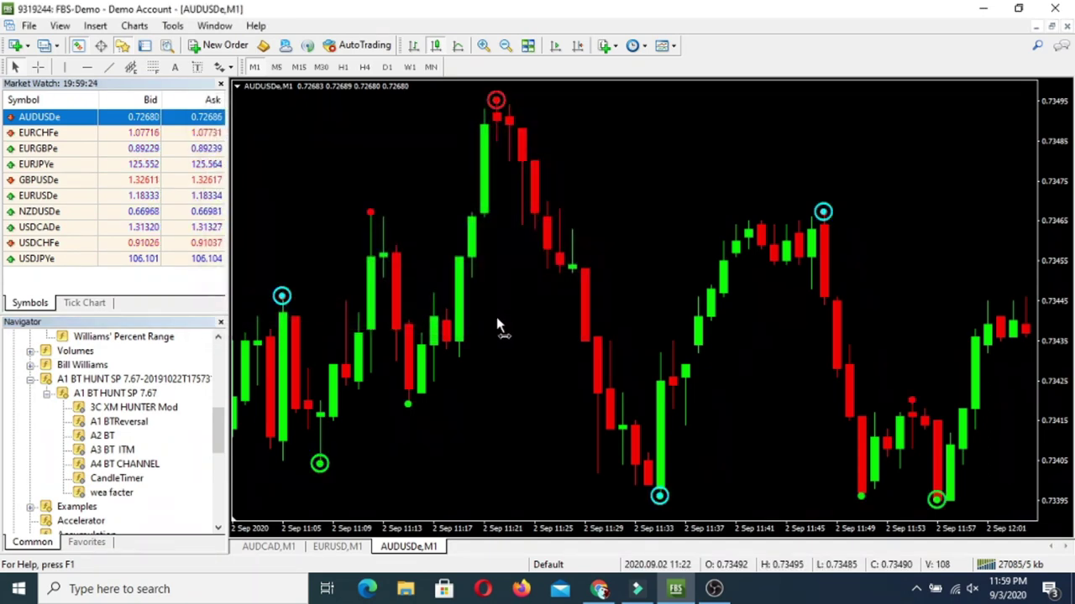
Examine the wea facter markers on earlier candles of the AUDUSDe M1 chart
drag(496, 324, 648, 324)
scroll(420, 326, up, 10)
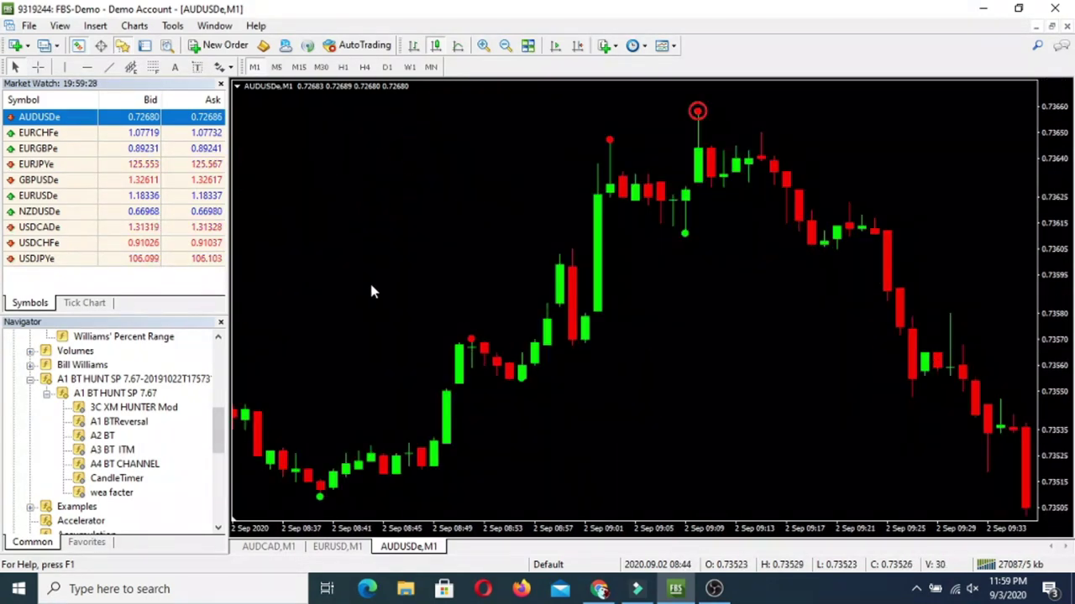
scroll(394, 306, up, 5)
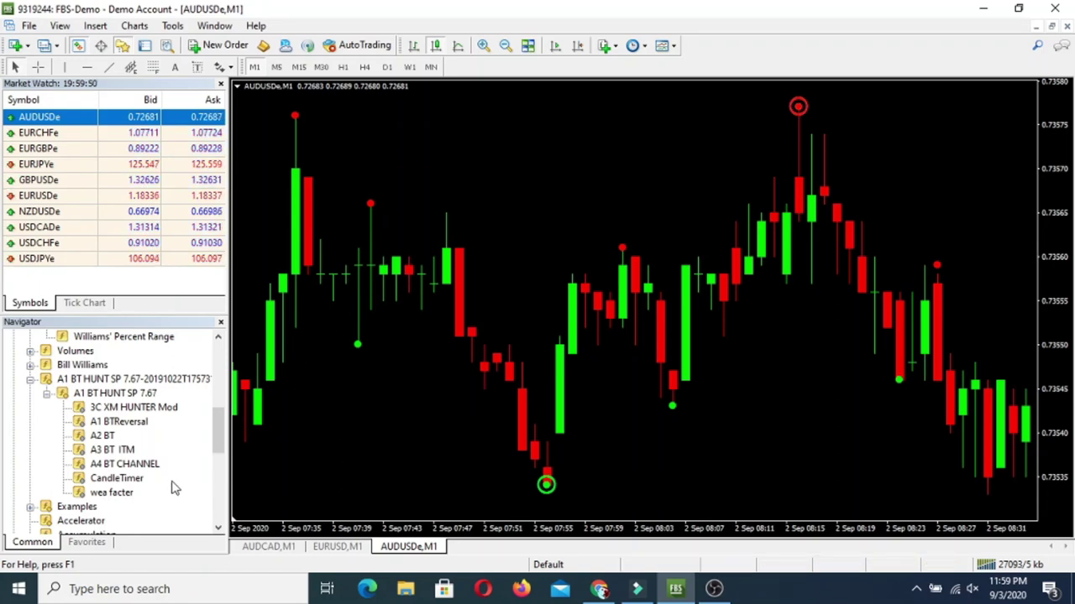
Start adding the A4 BT CHANNEL custom indicator to the AUDUSDe chart
double_click(124, 464)
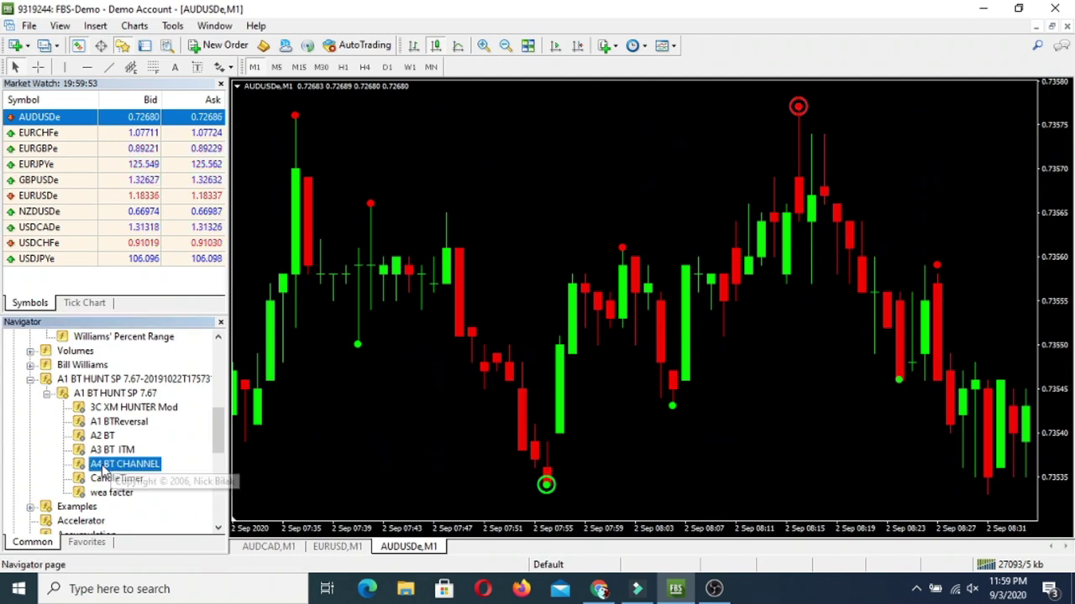